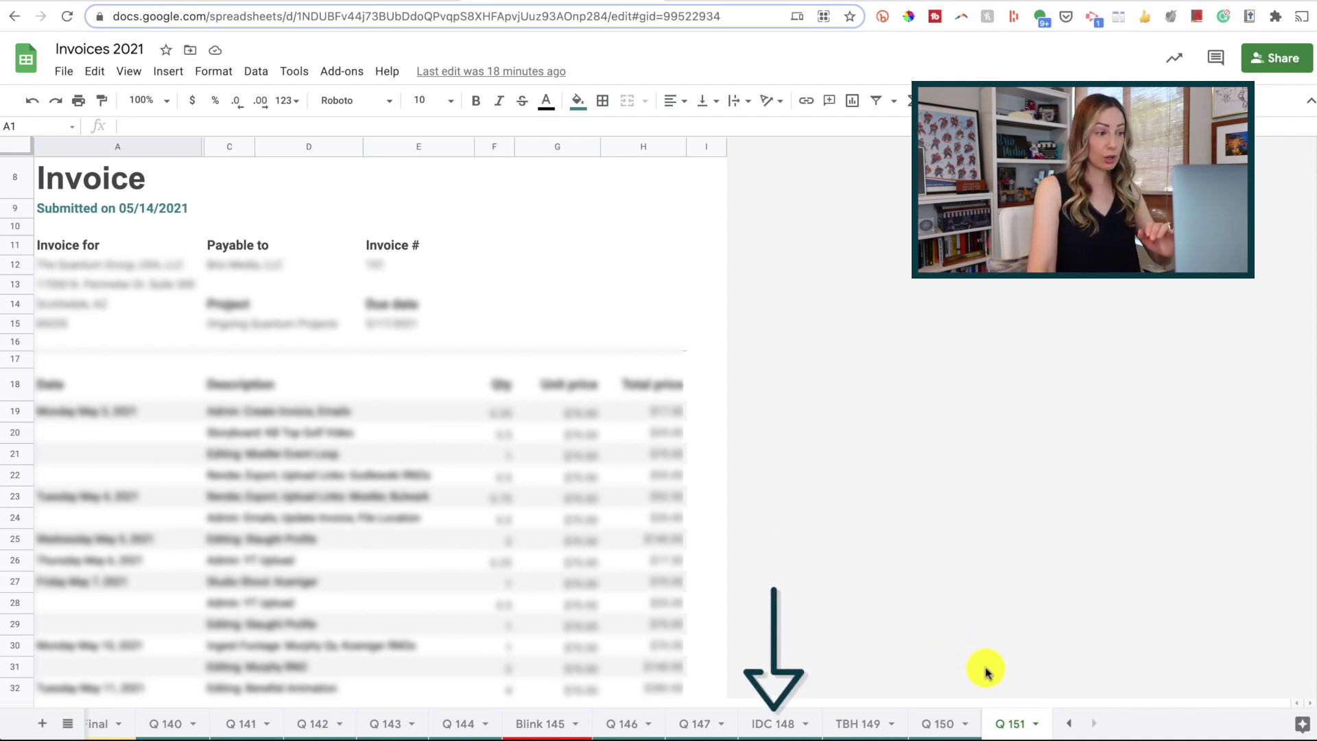
# Colour the Q 151 tab green, then switch to the YouTube schedule's 2020 YouTube Content Ideas sheet.
pyautogui.rightClick(1002, 721)
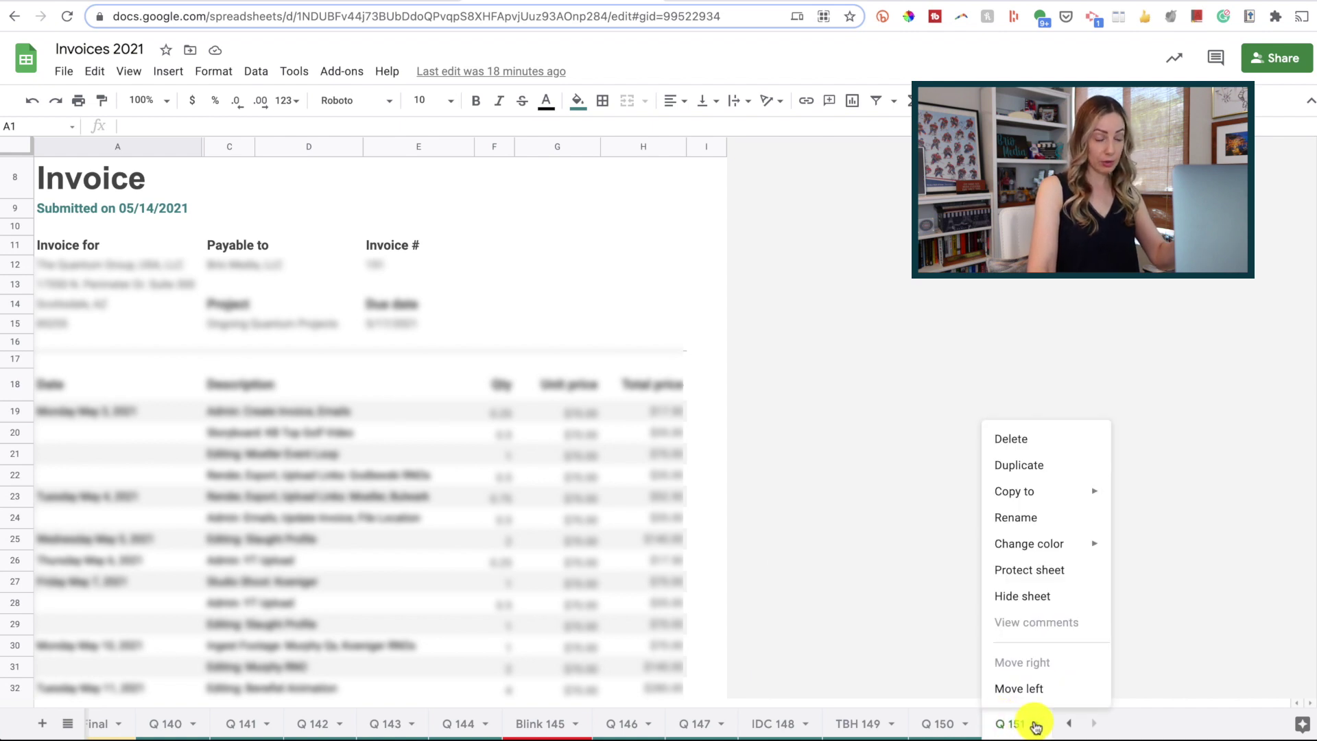
pyautogui.moveTo(1053, 545)
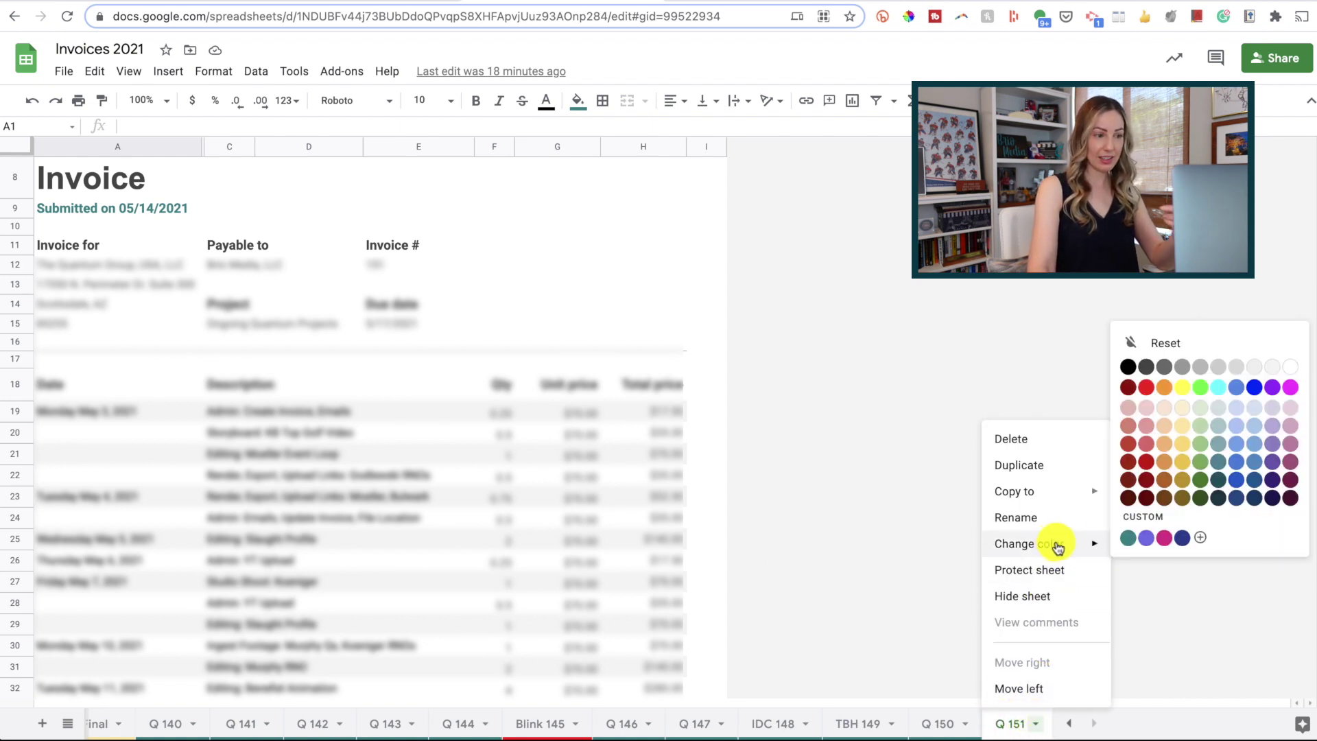
pyautogui.click(1183, 461)
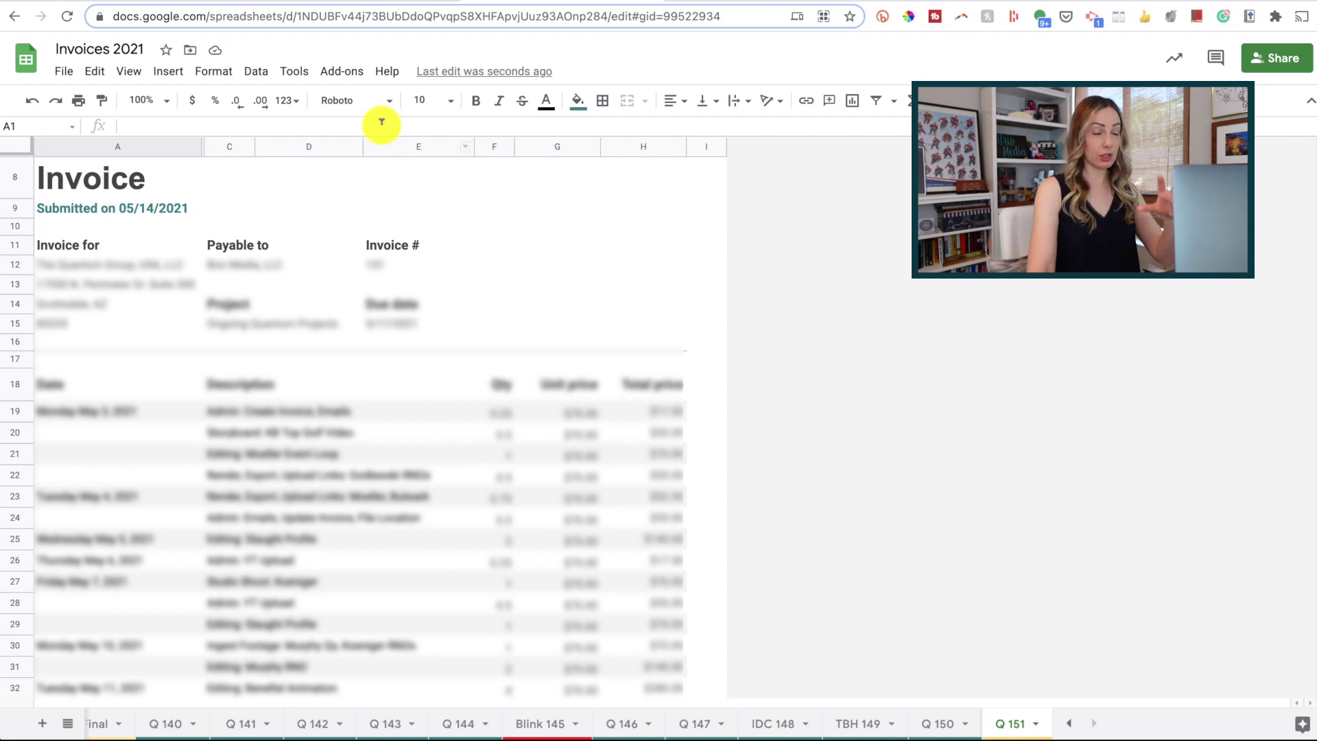
pyautogui.click(371, 0)
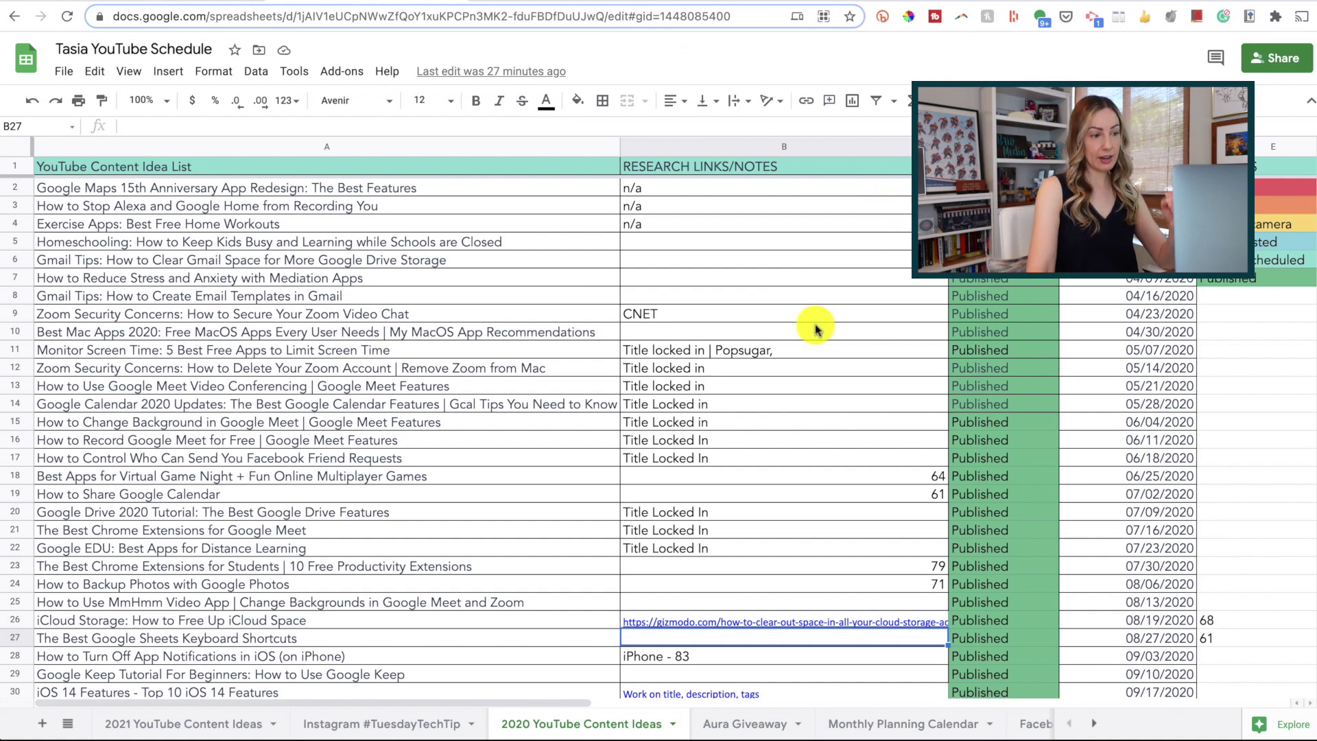
# Apply the cyan default alternating-colours style with a header row to range A1:E67.
pyautogui.scroll(-3, 815, 330)
pyautogui.scroll(-3, 815, 329)
pyautogui.scroll(6, 815, 330)
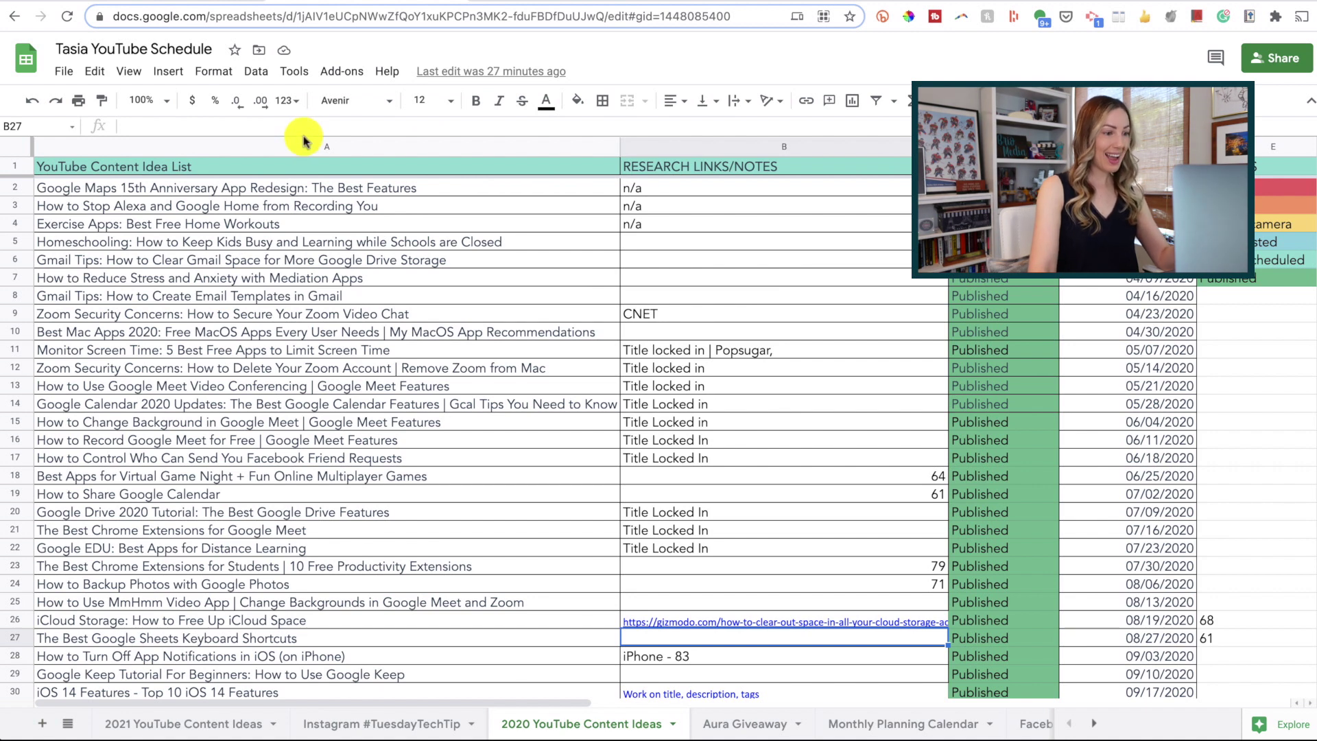
pyautogui.click(214, 71)
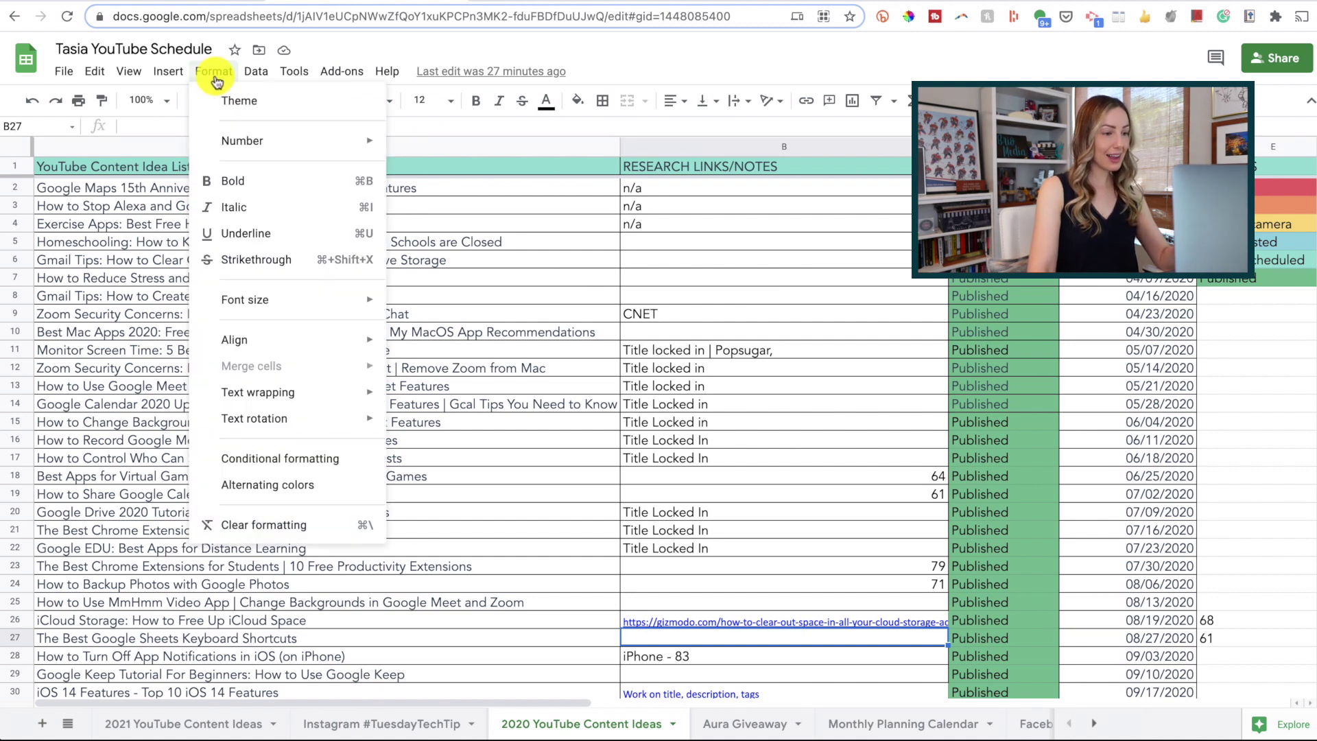
pyautogui.click(276, 486)
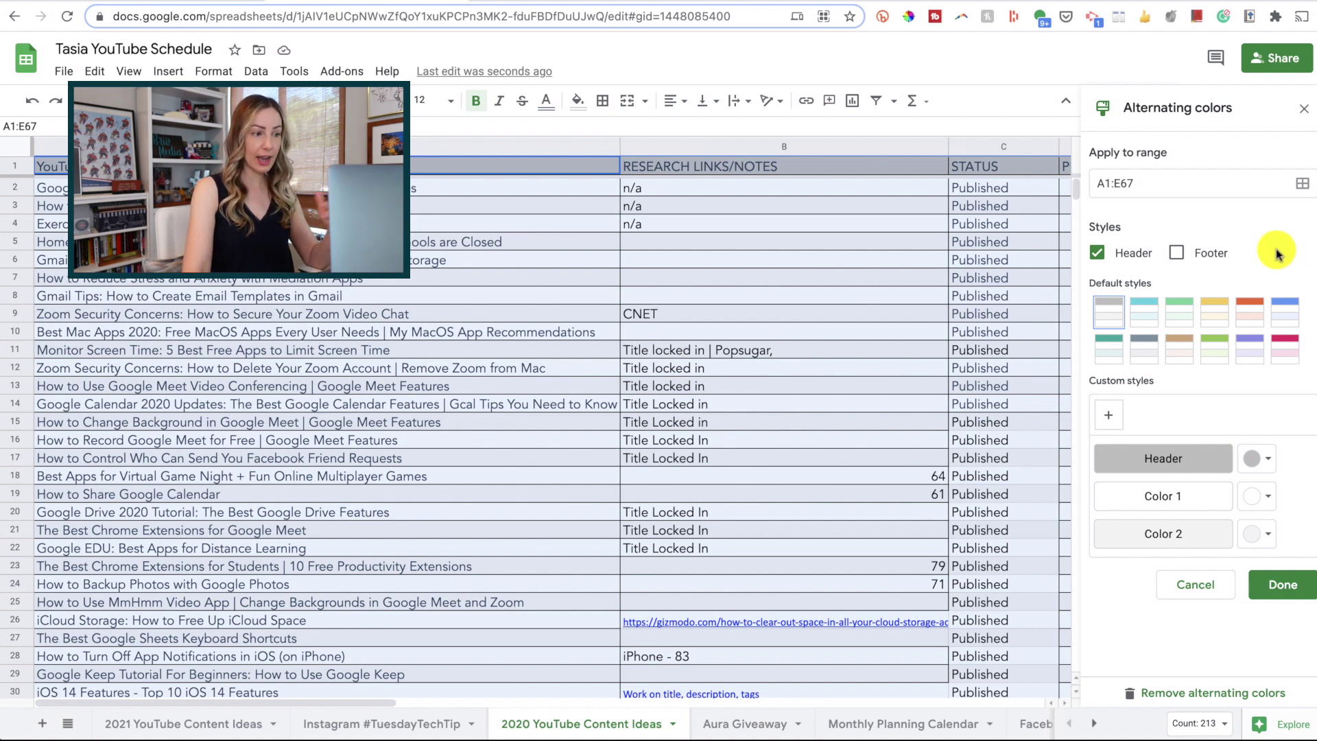
pyautogui.click(1148, 315)
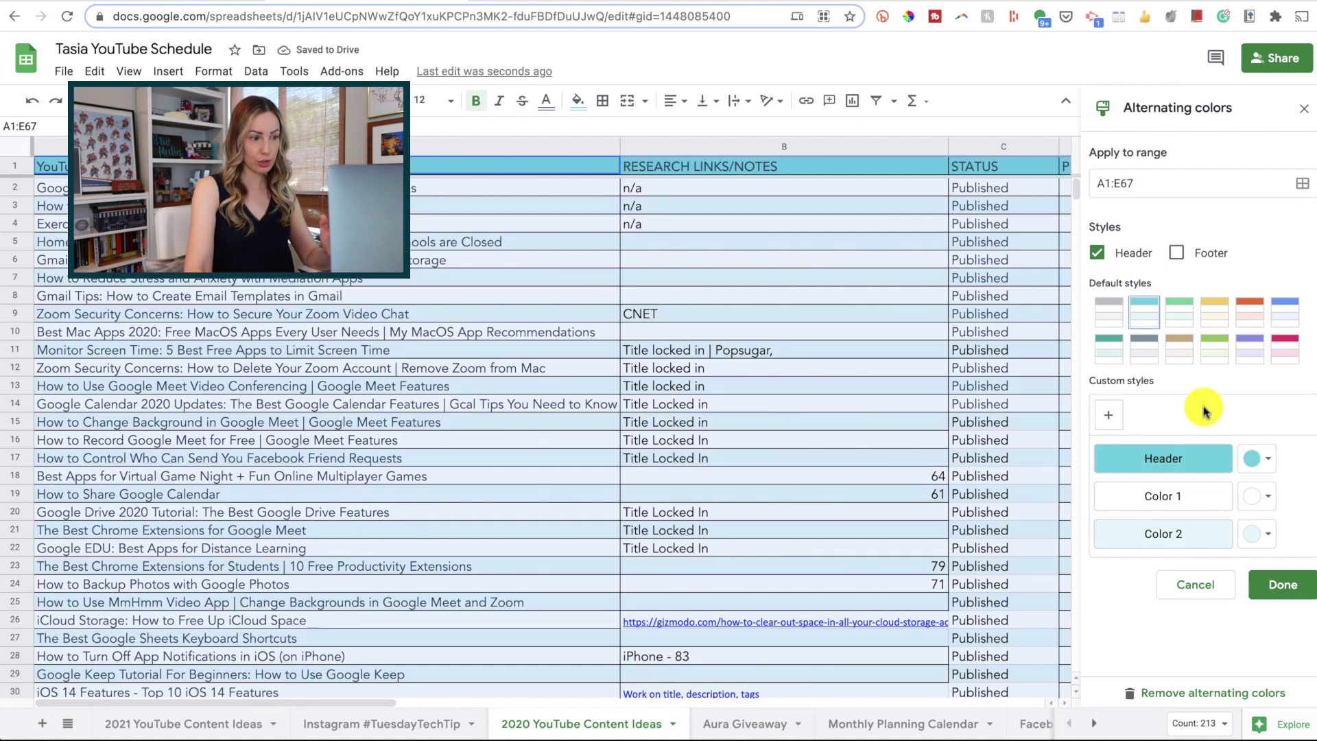
pyautogui.click(1266, 537)
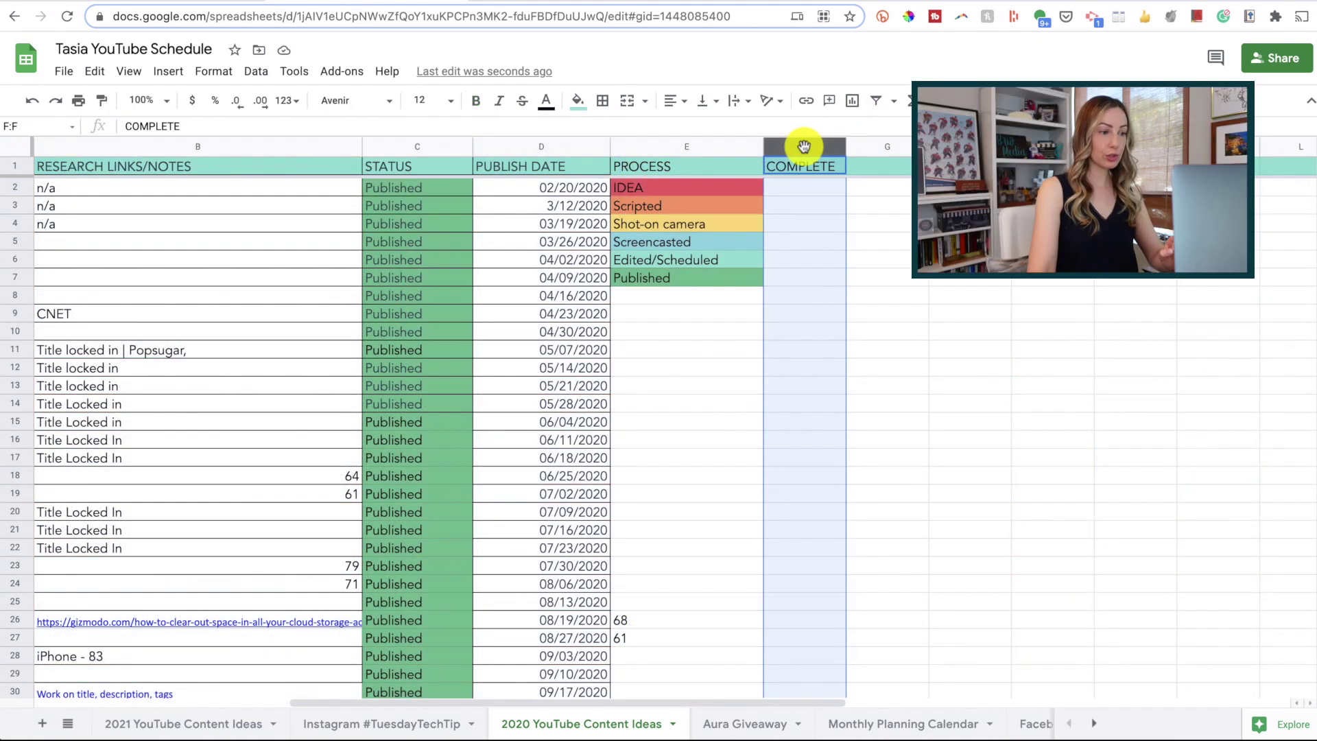
# Add a list-of-items data validation rule with yes,no to the whole COMPLETE column F.
pyautogui.click(789, 125)
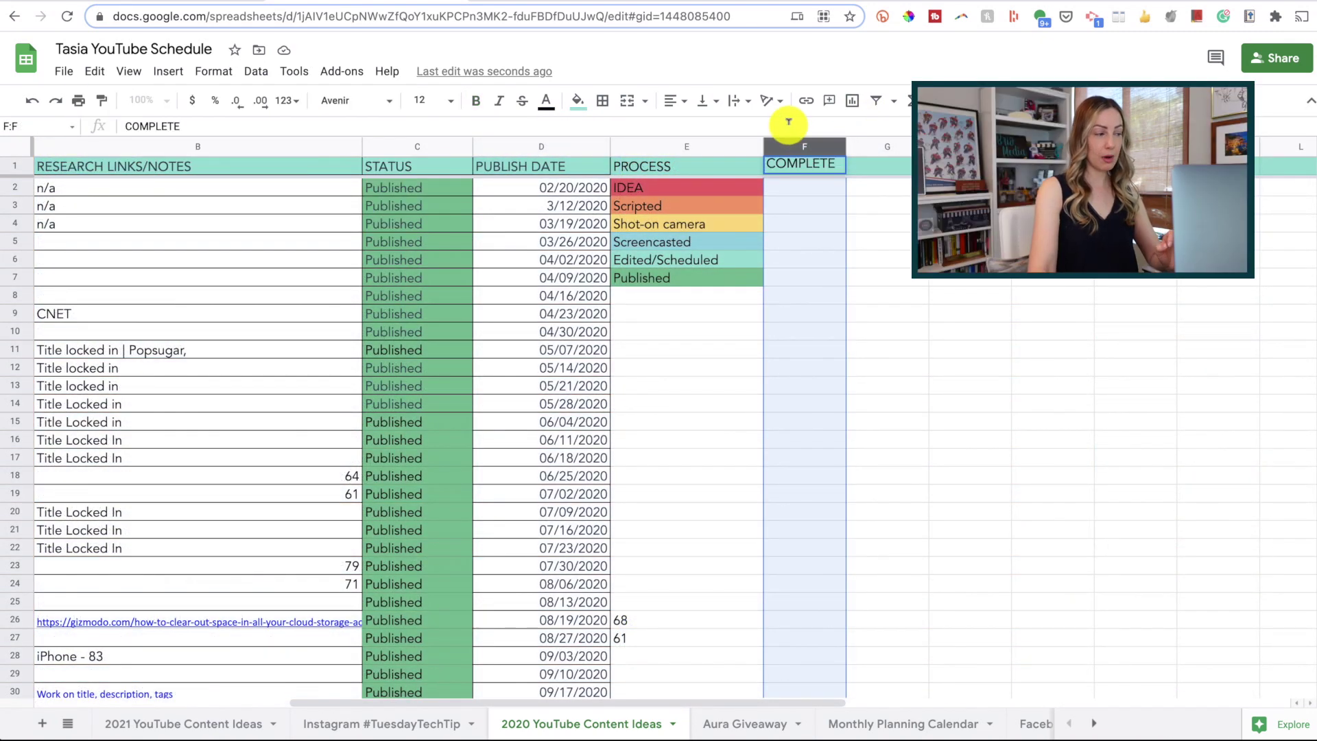
pyautogui.click(794, 166)
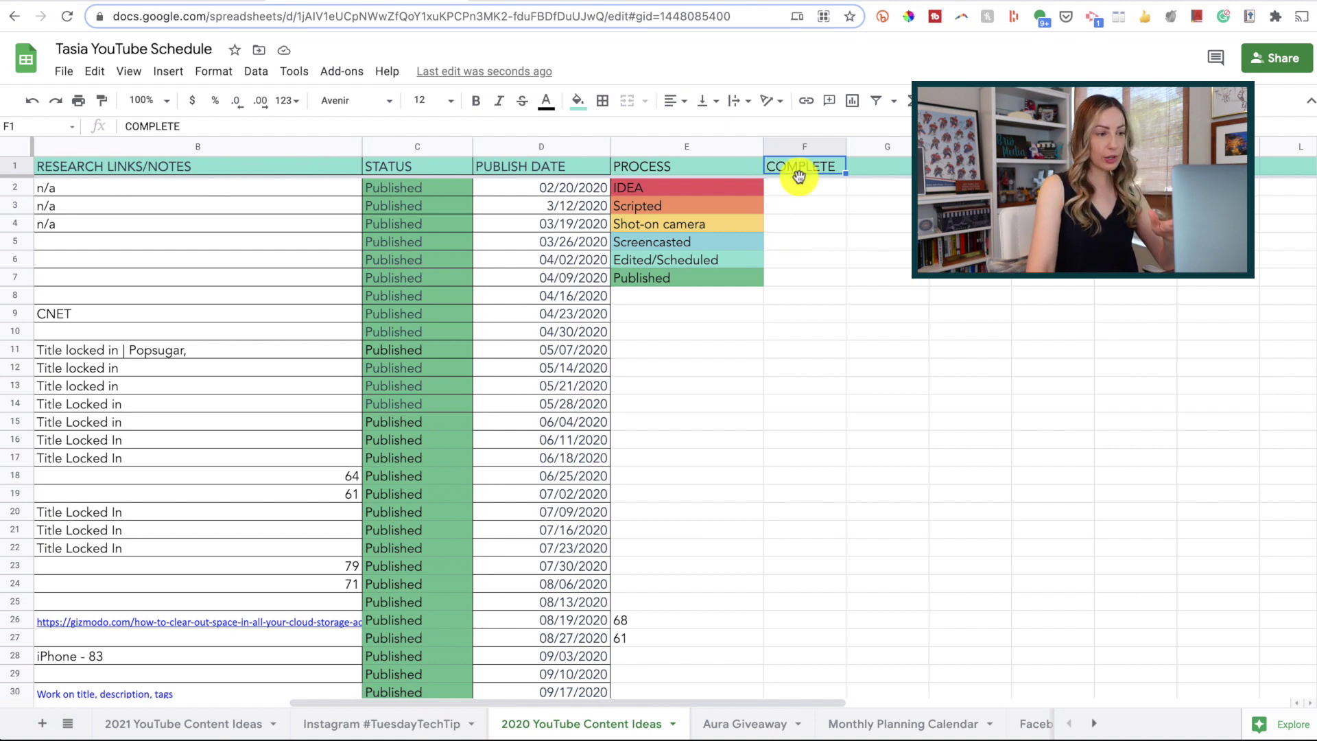
pyautogui.click(797, 149)
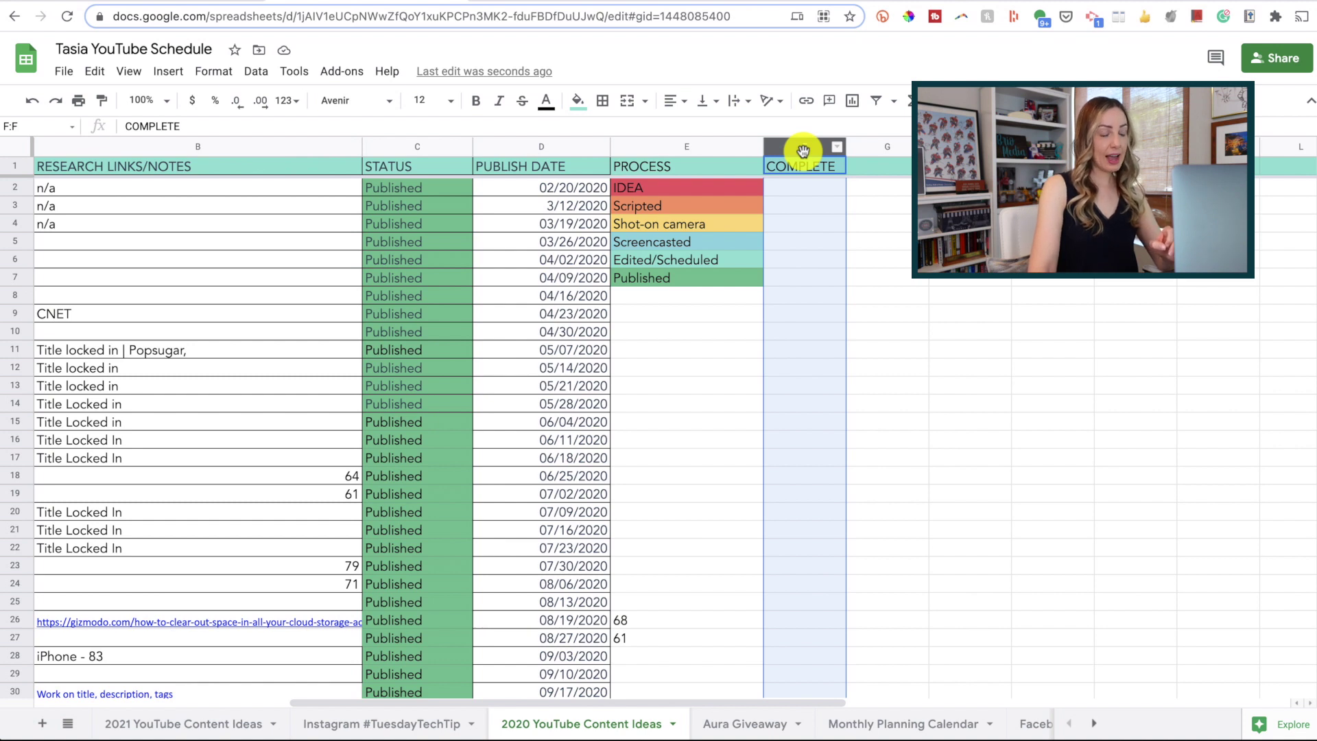
pyautogui.click(259, 75)
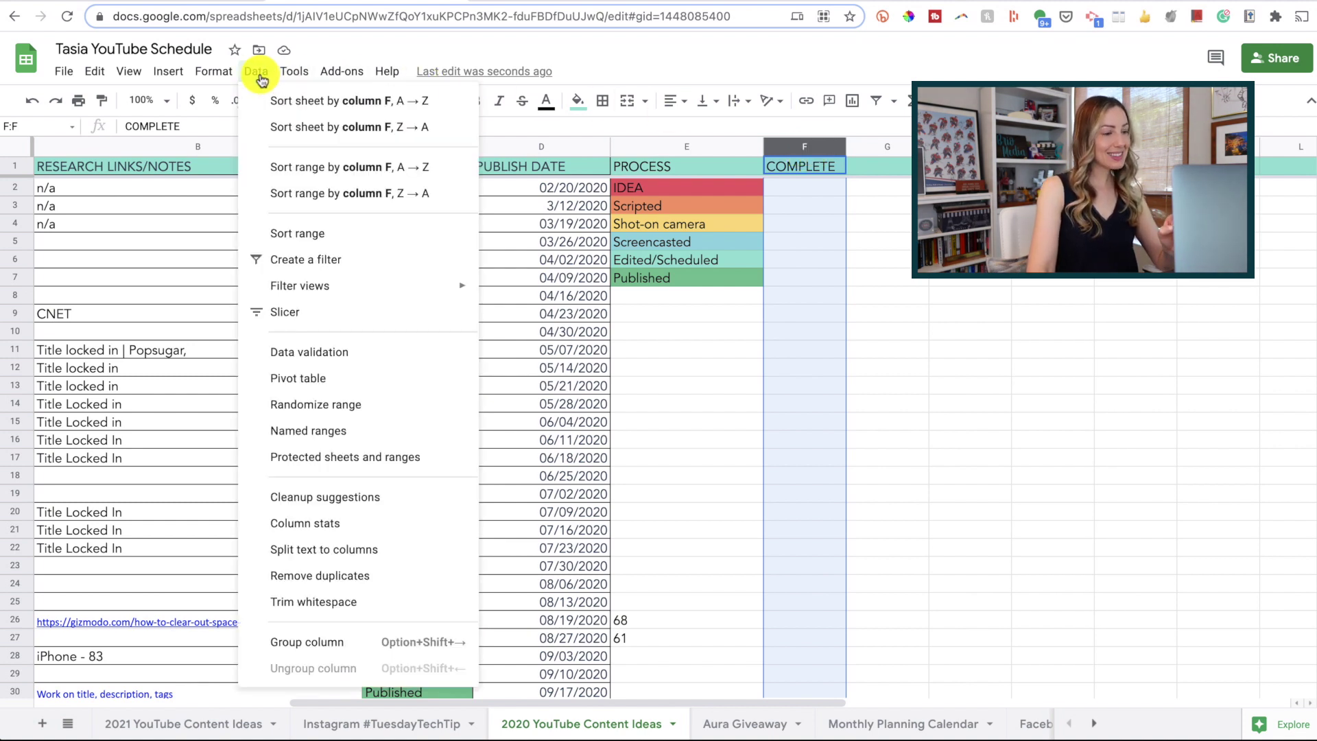
pyautogui.click(338, 361)
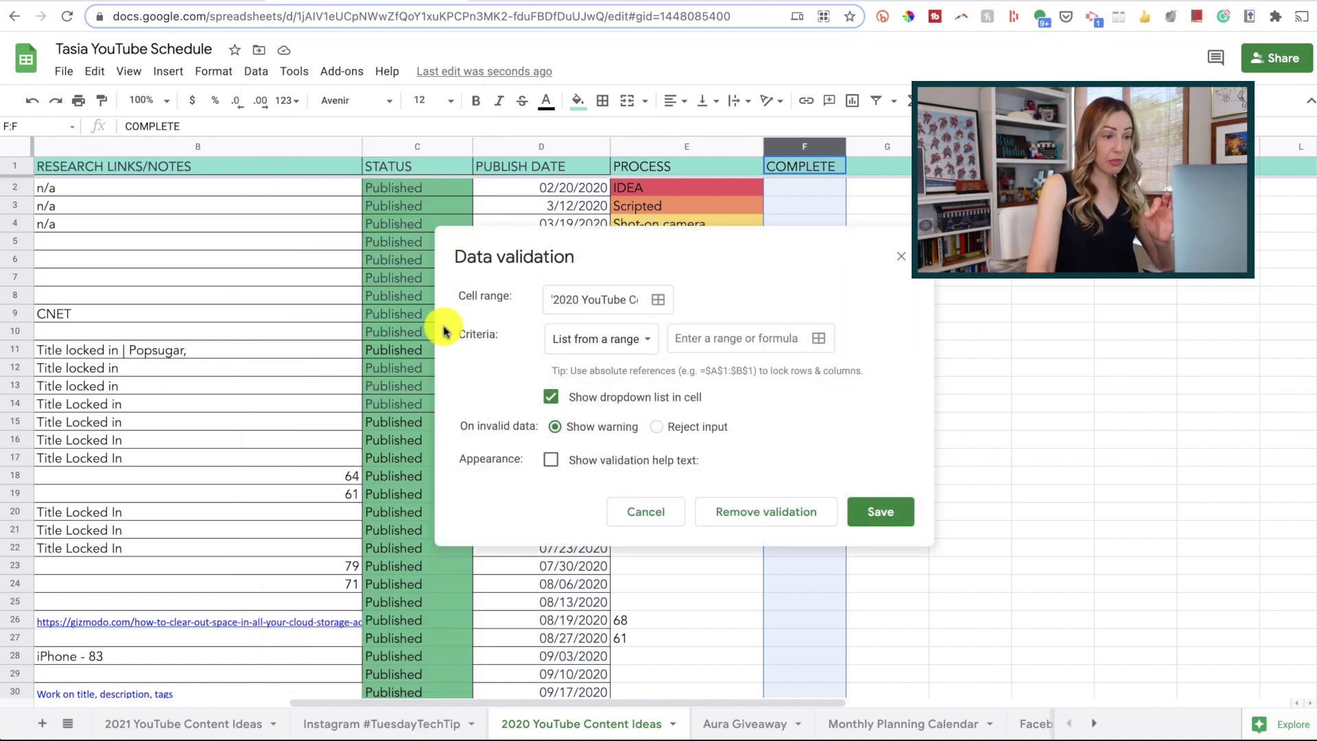
pyautogui.click(647, 341)
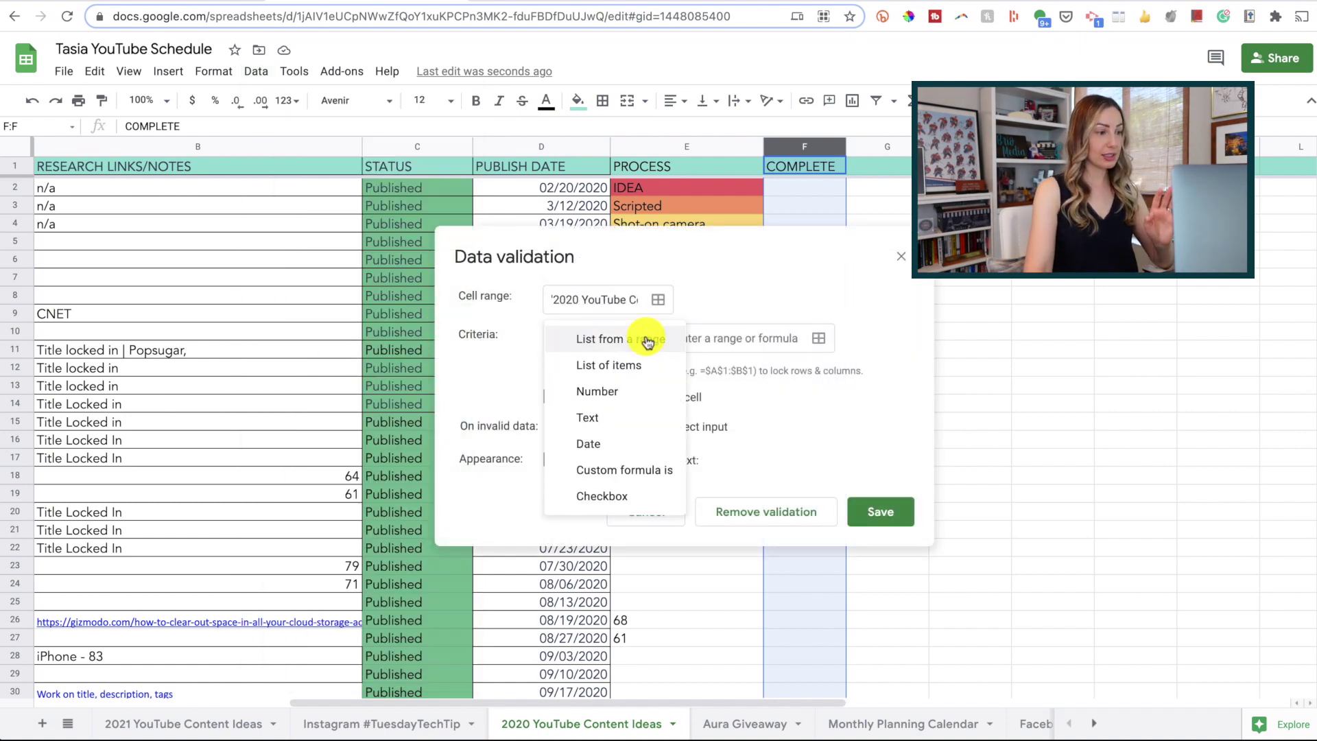
pyautogui.click(643, 369)
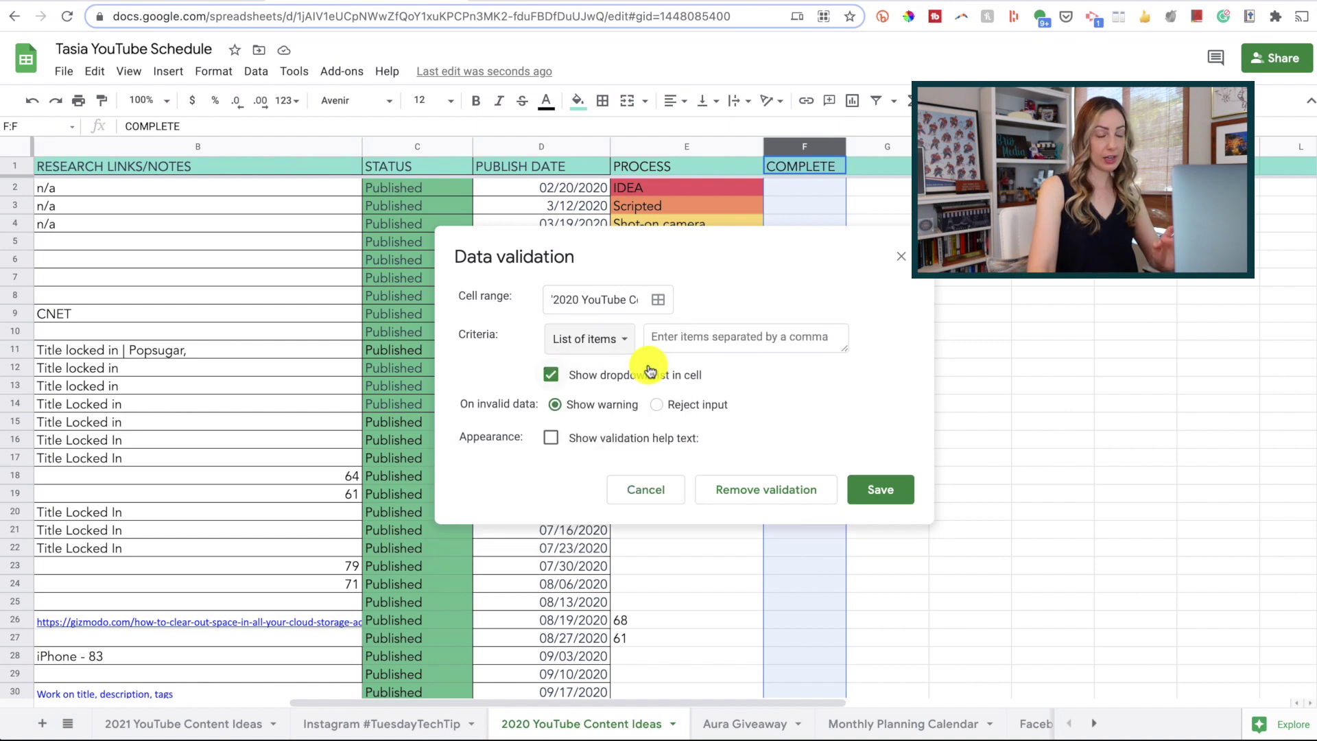
pyautogui.click(680, 336)
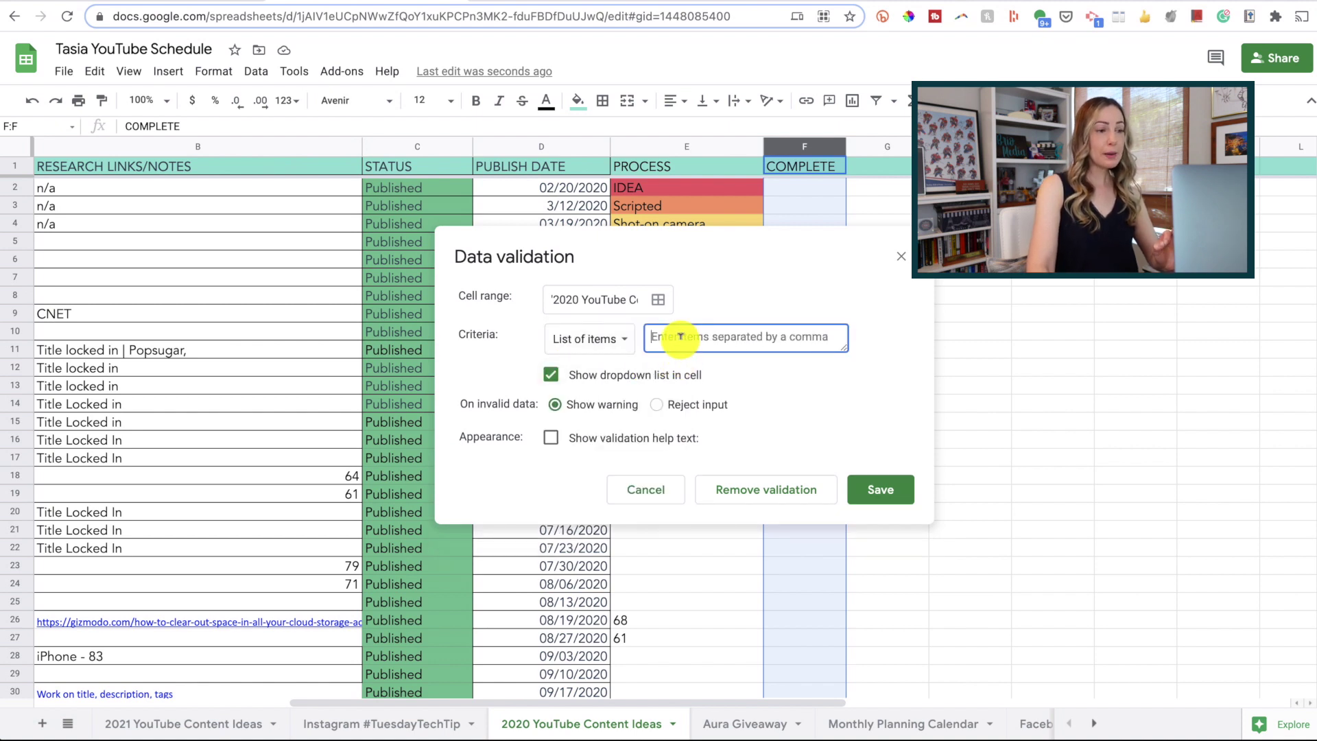
pyautogui.write('yes,no')
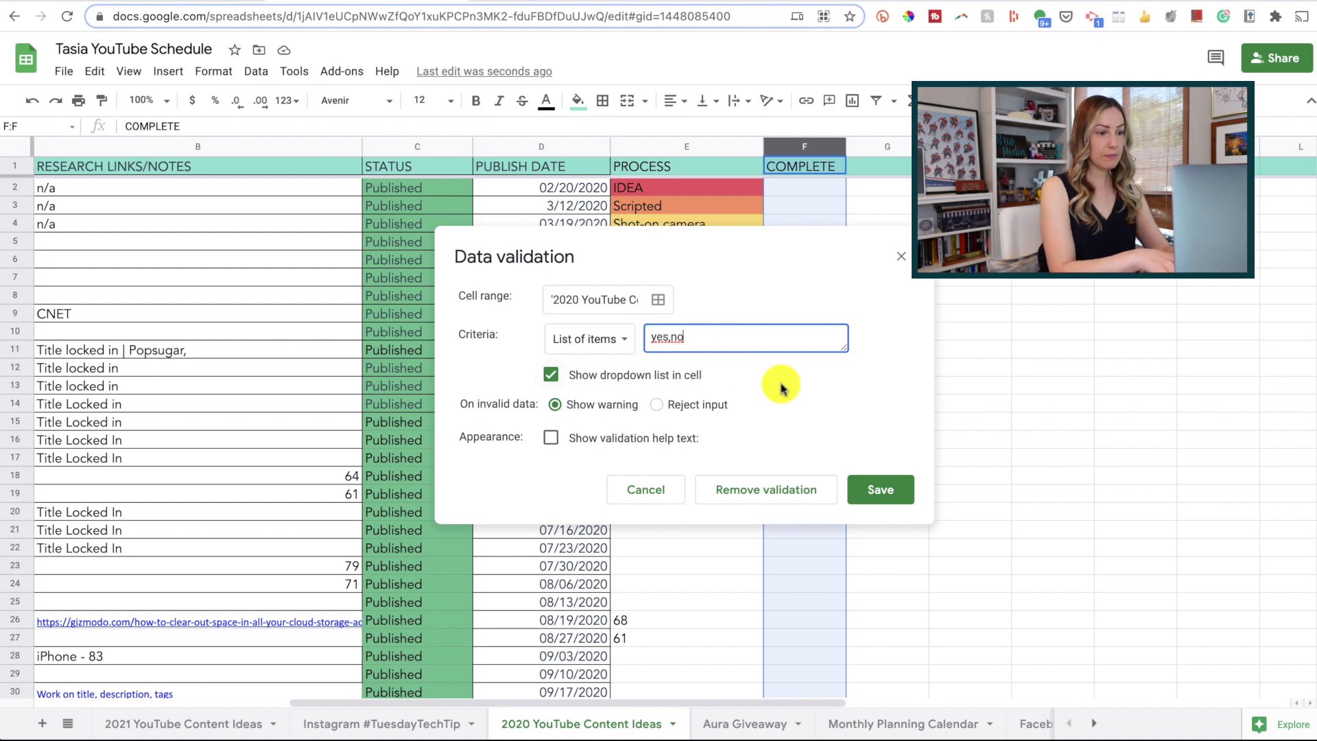
pyautogui.click(897, 490)
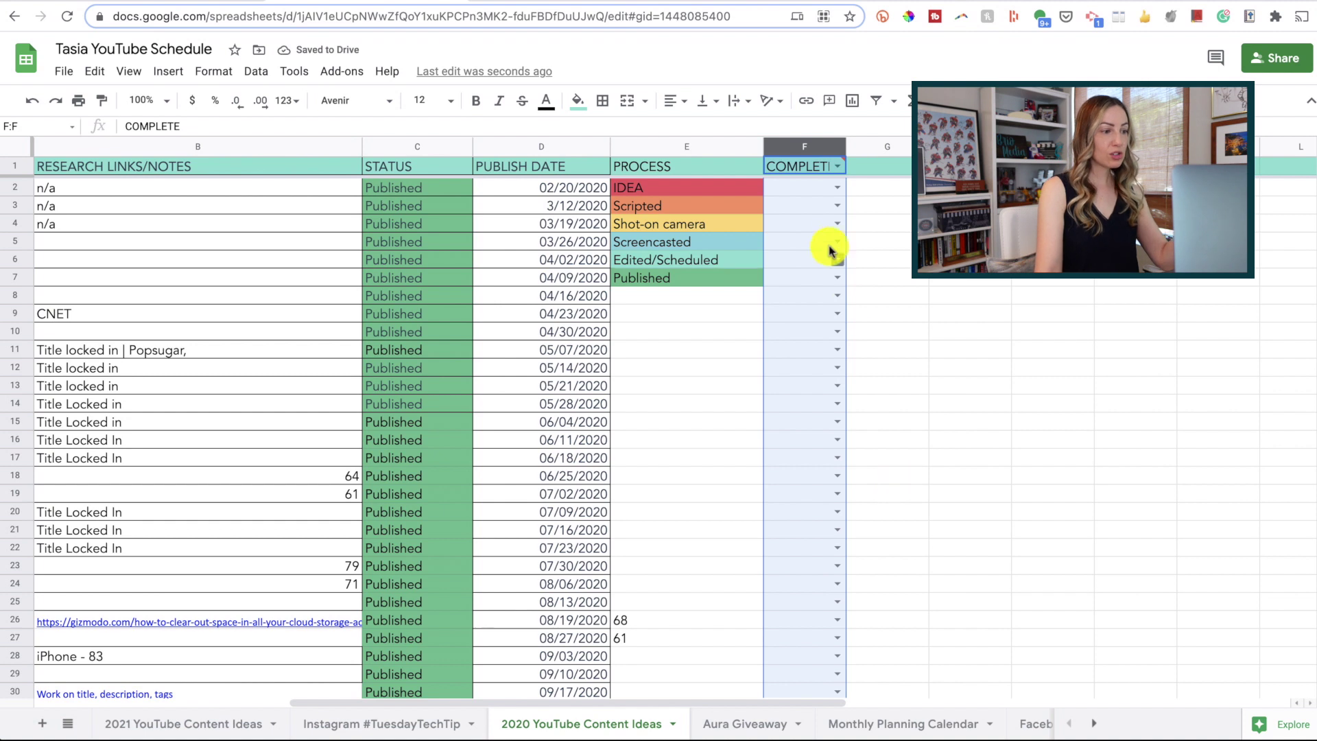
# Choose yes in F2 and no in F3 from their dropdowns.
pyautogui.click(837, 188)
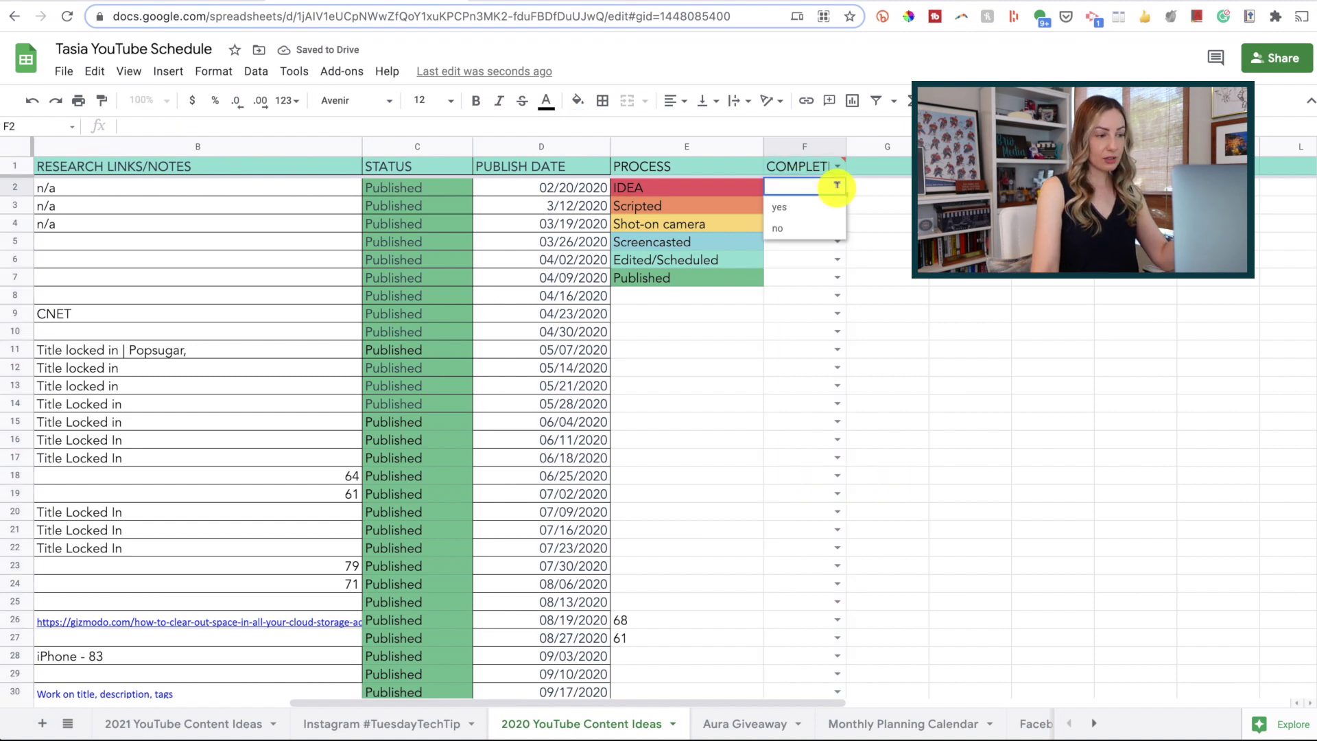
pyautogui.click(800, 209)
pyautogui.click(836, 201)
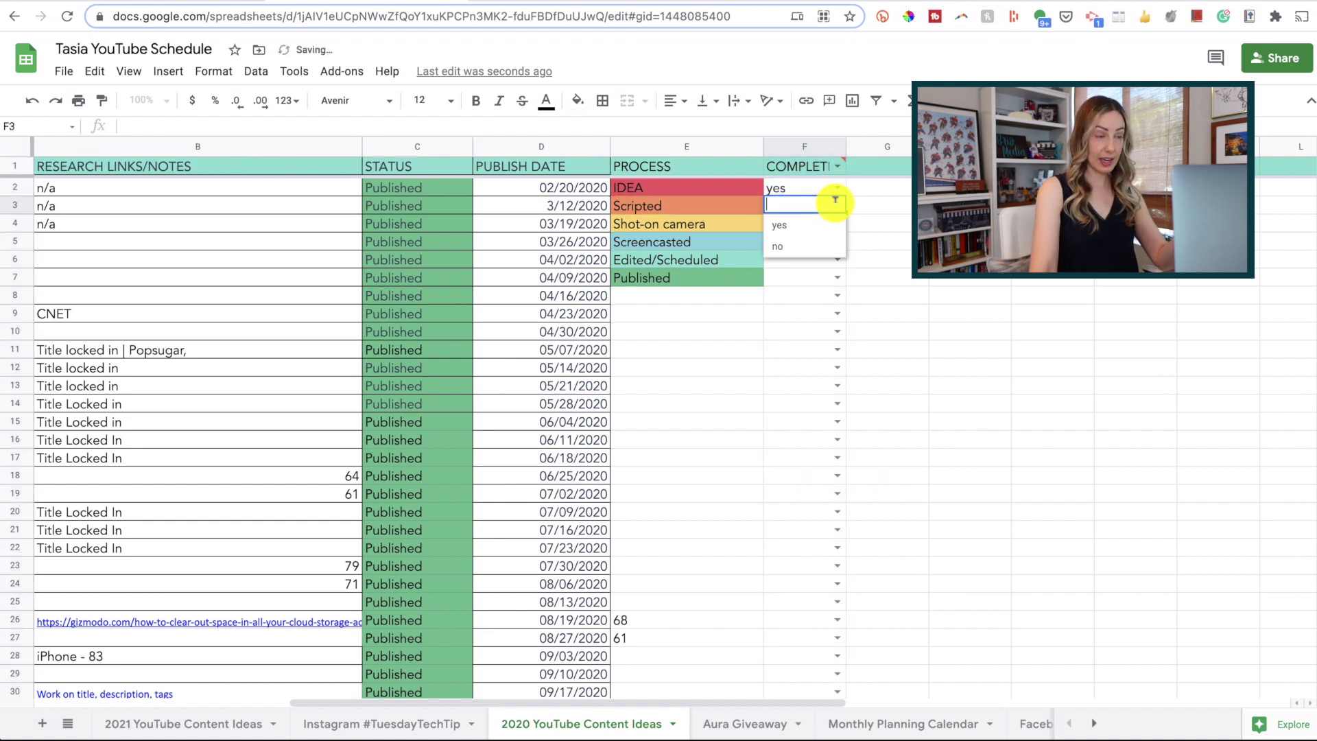
pyautogui.click(816, 240)
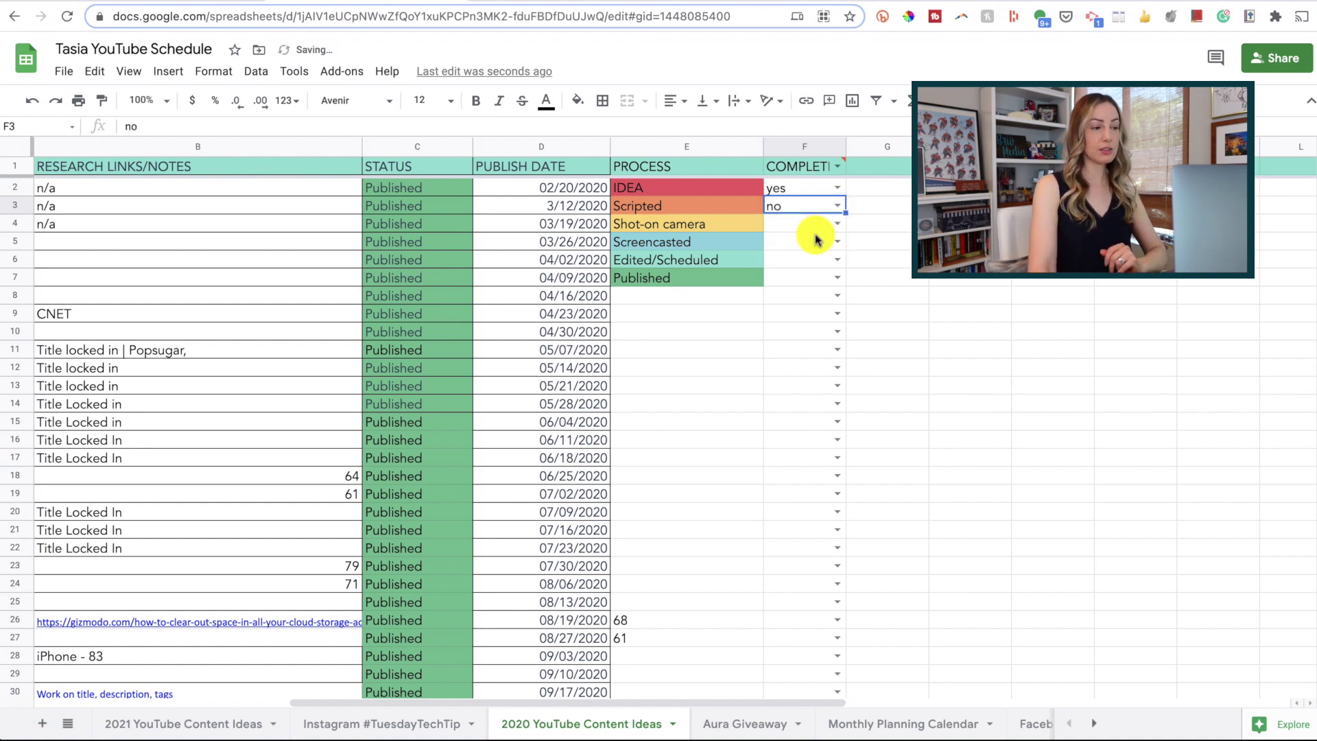
# Insert checkboxes across the whole COMPLETE column F.
pyautogui.click(814, 147)
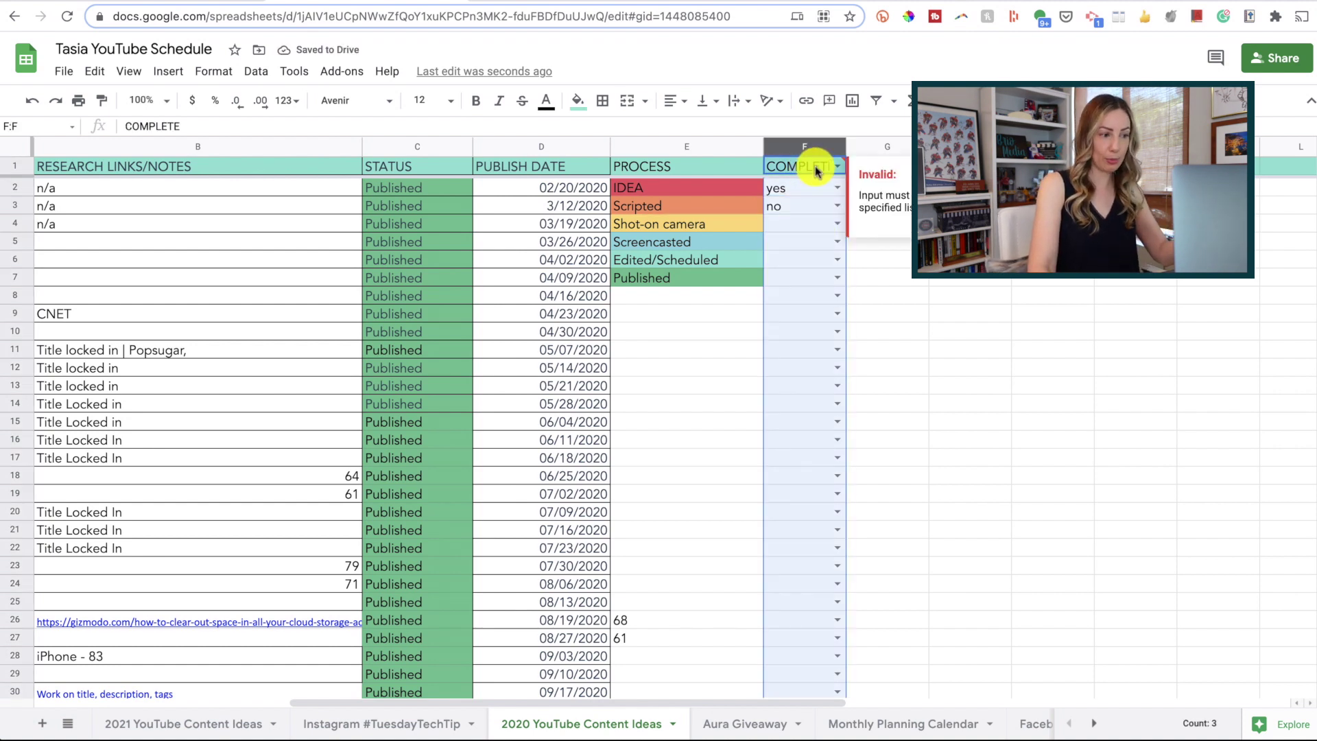
pyautogui.click(173, 73)
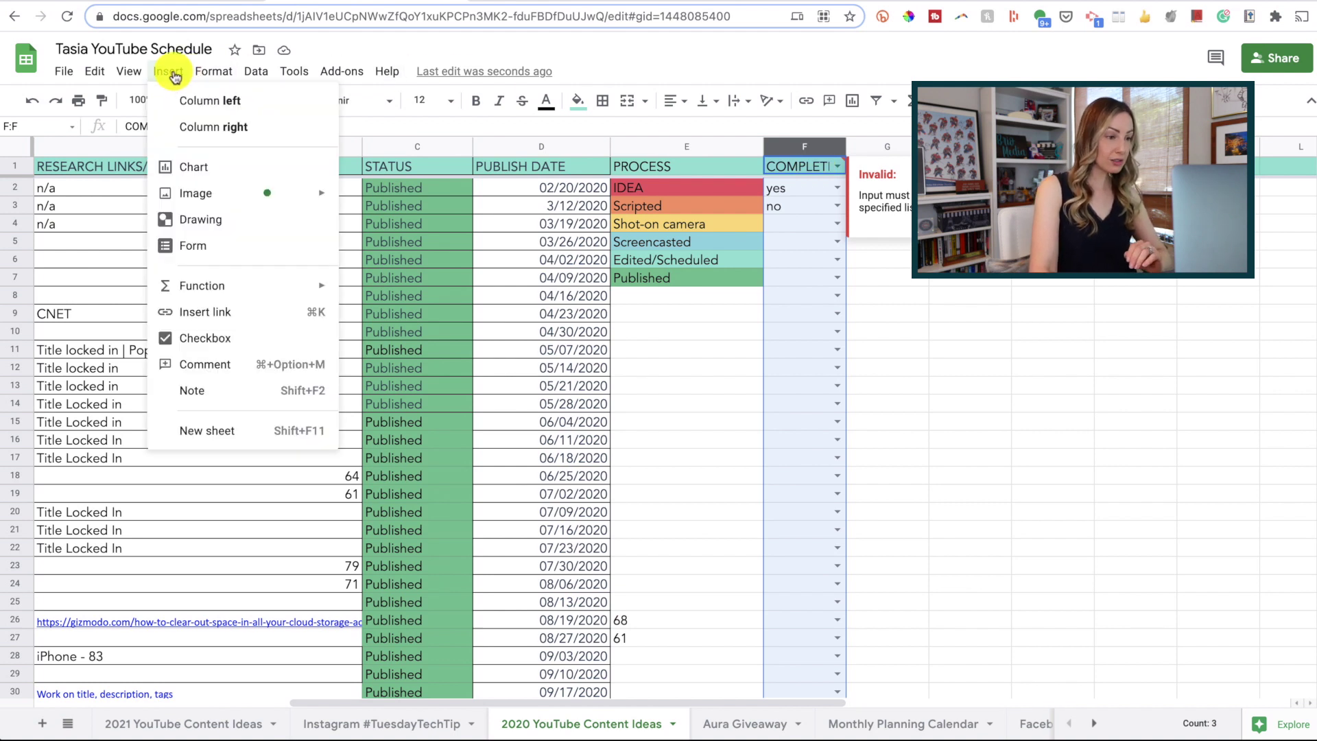
pyautogui.click(206, 338)
pyautogui.click(806, 194)
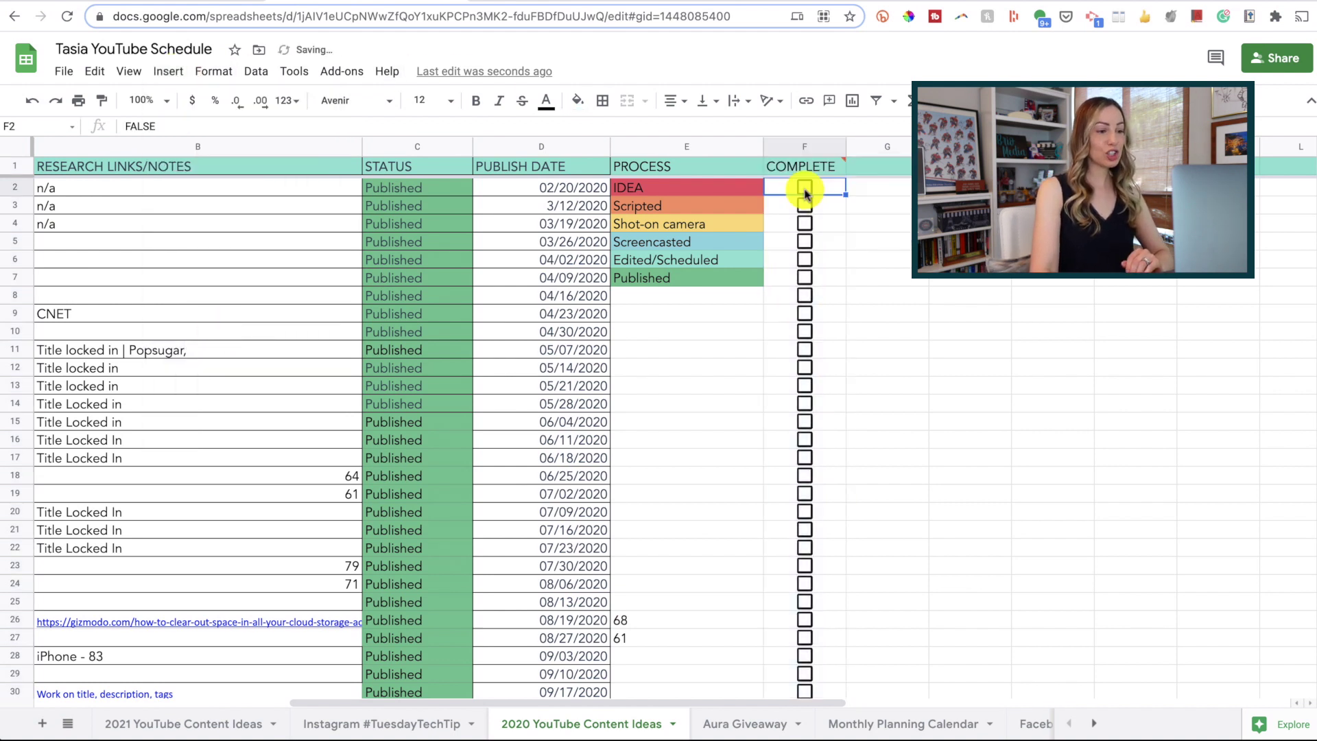
# Tick the checkboxes in F2 through F6, then untick F6 and F4.
pyautogui.click(805, 191)
pyautogui.click(805, 205)
pyautogui.click(805, 223)
pyautogui.click(805, 241)
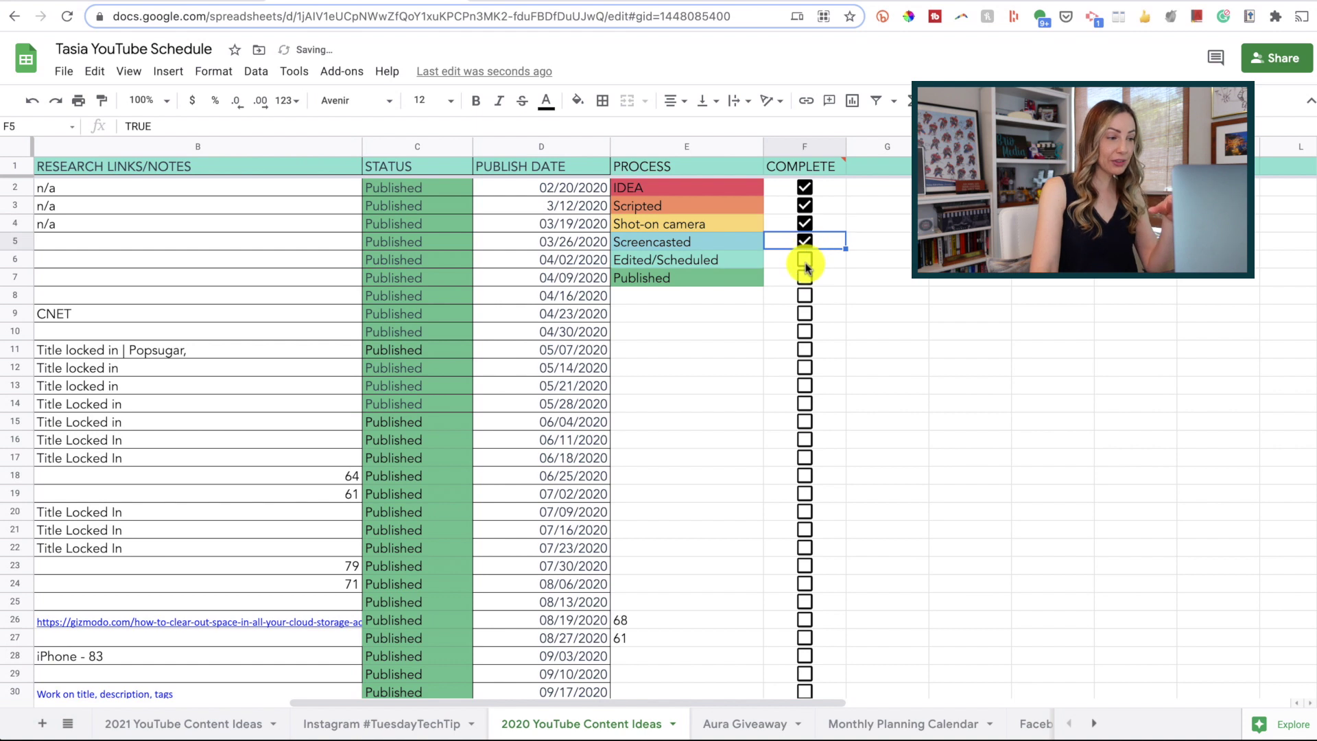
pyautogui.click(804, 260)
pyautogui.click(789, 146)
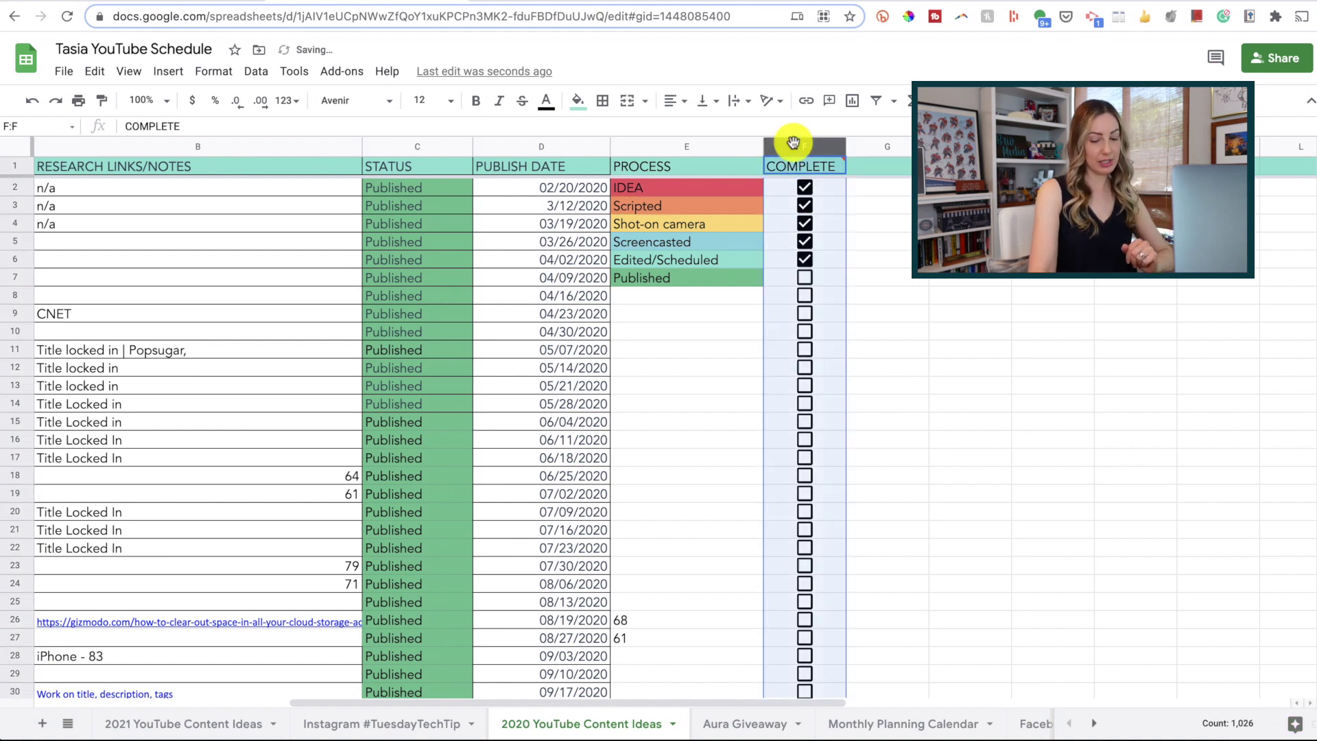
pyautogui.click(801, 260)
pyautogui.click(804, 223)
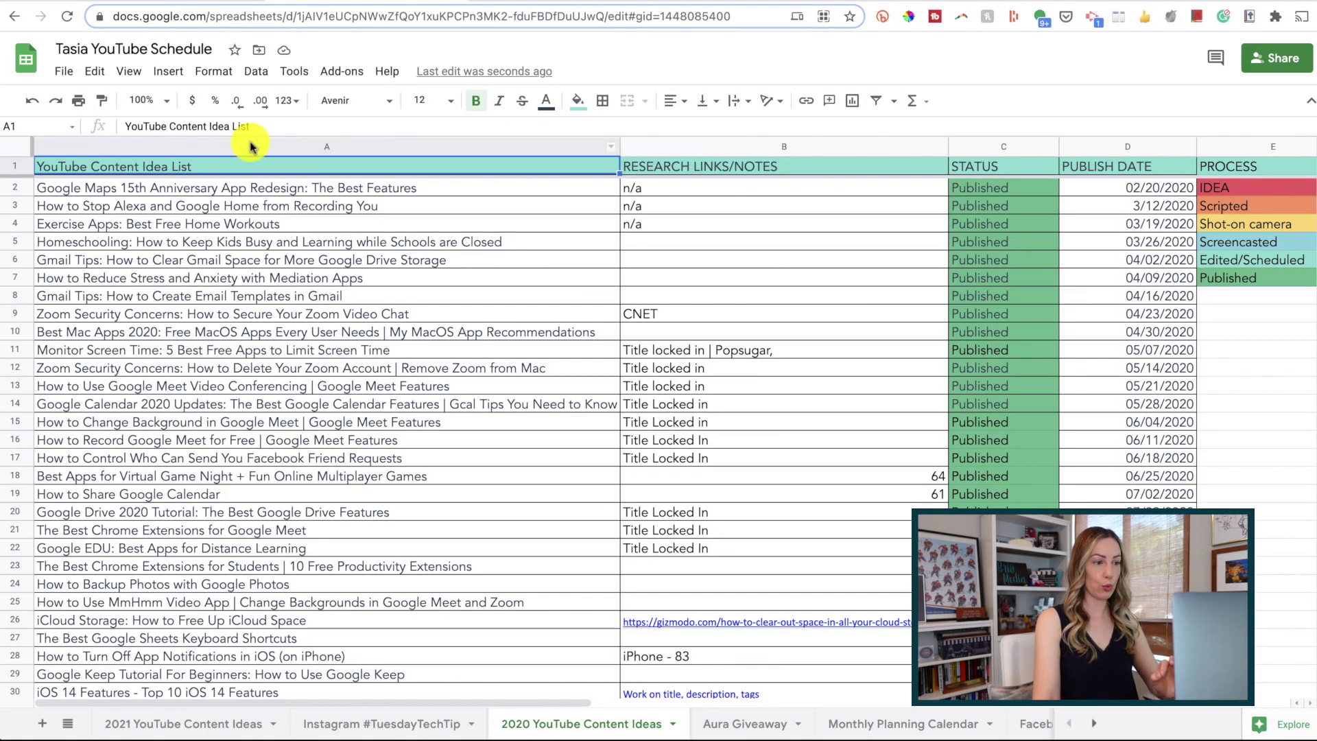
# Select column A and copy its link with Get link to this range.
pyautogui.click(251, 146)
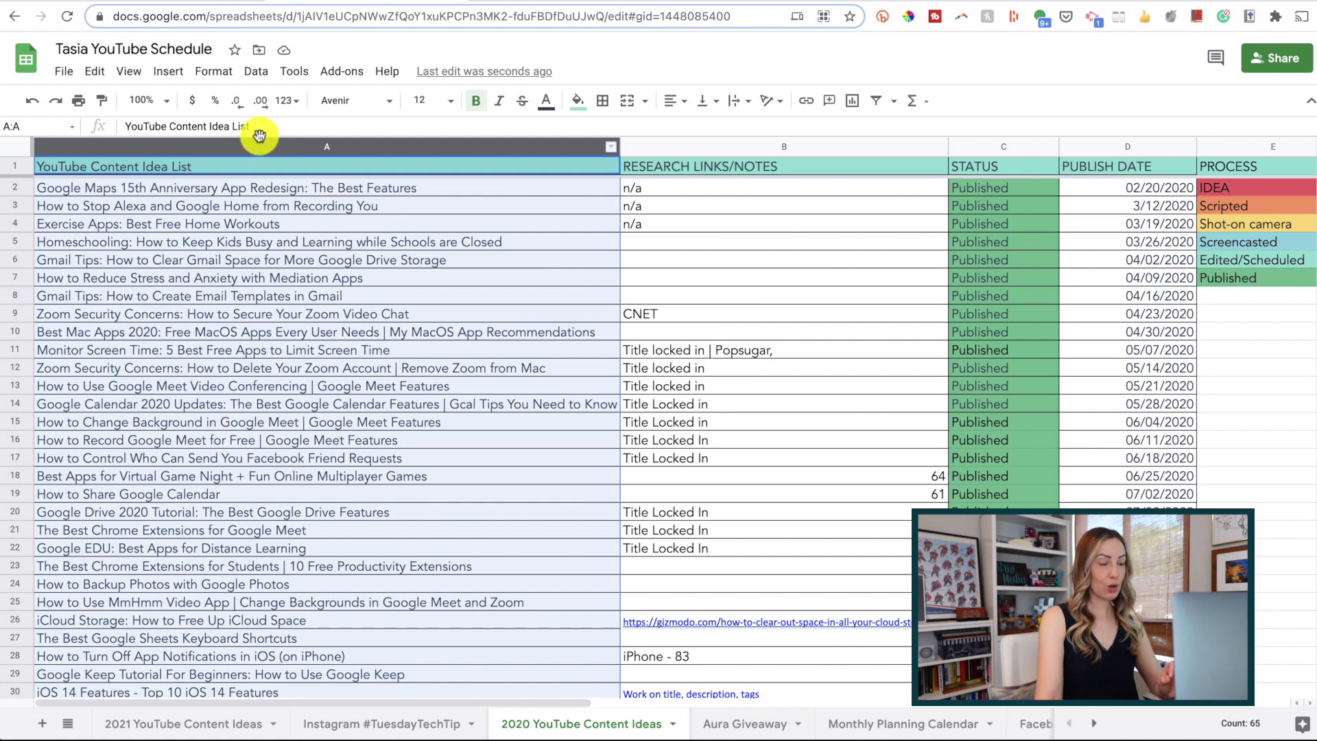
pyautogui.rightClick(257, 162)
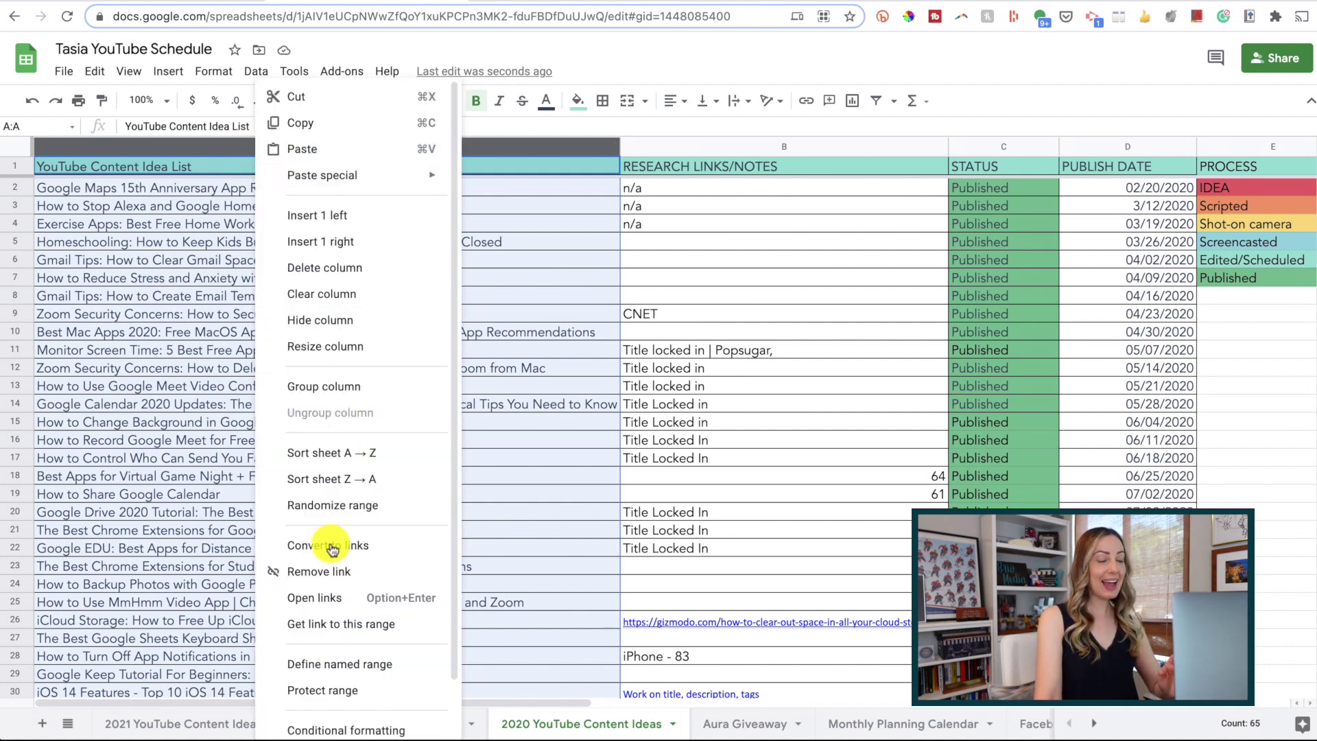
pyautogui.click(395, 626)
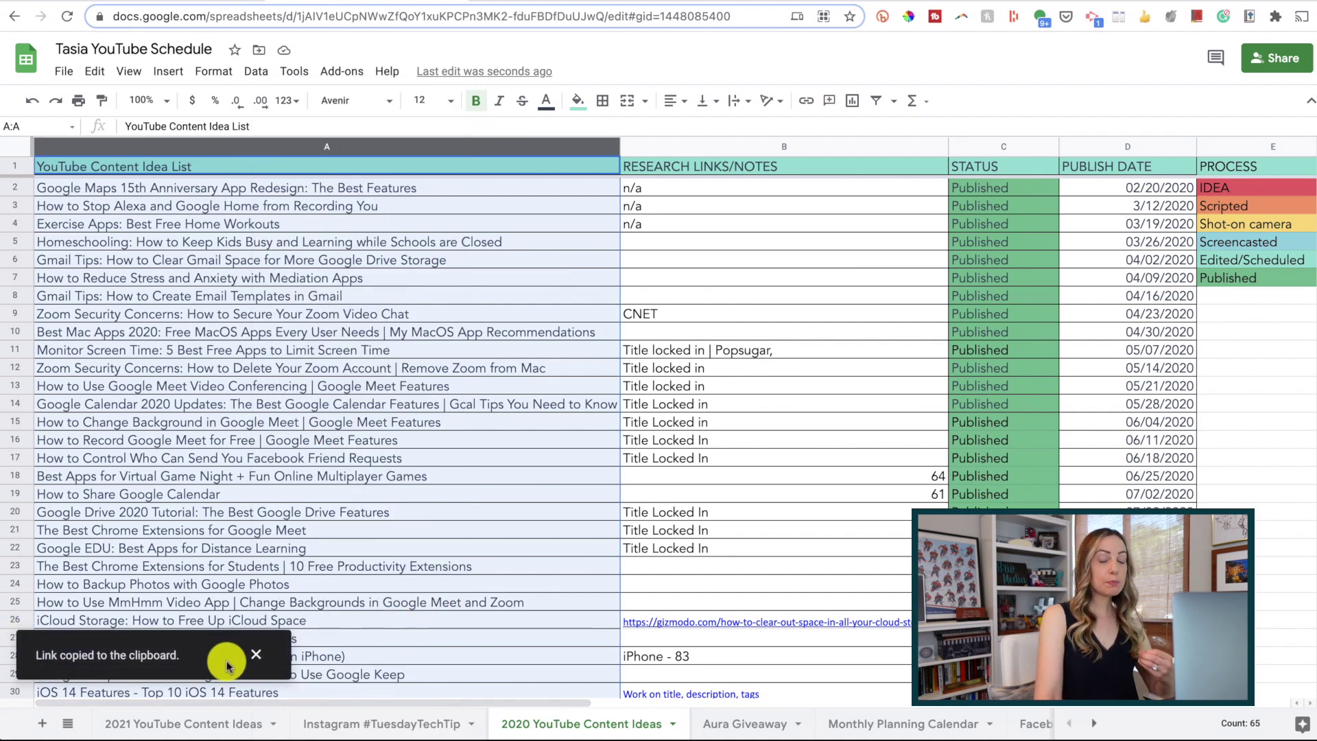
# Load the copied column A link in a new browser tab, then select cell A1.
pyautogui.press('super+t')
pyautogui.press('super+v')
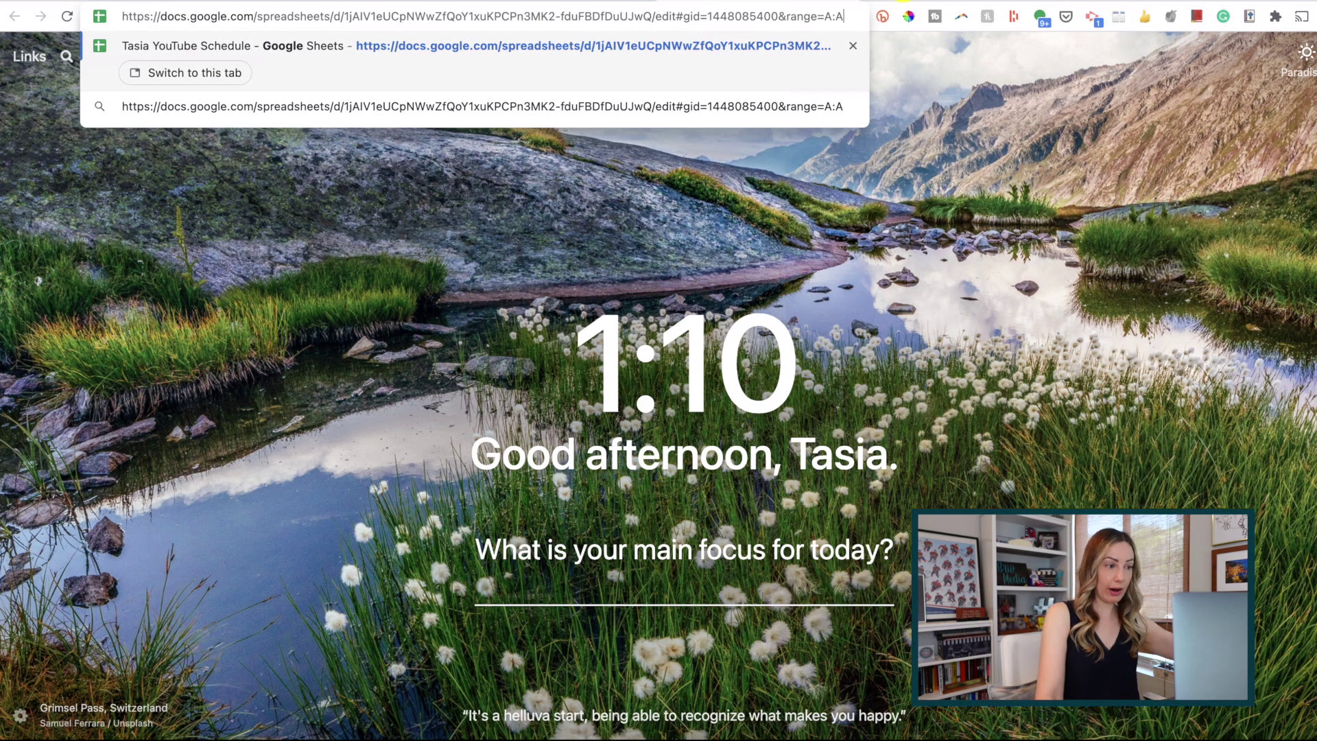
pyautogui.press('Return')
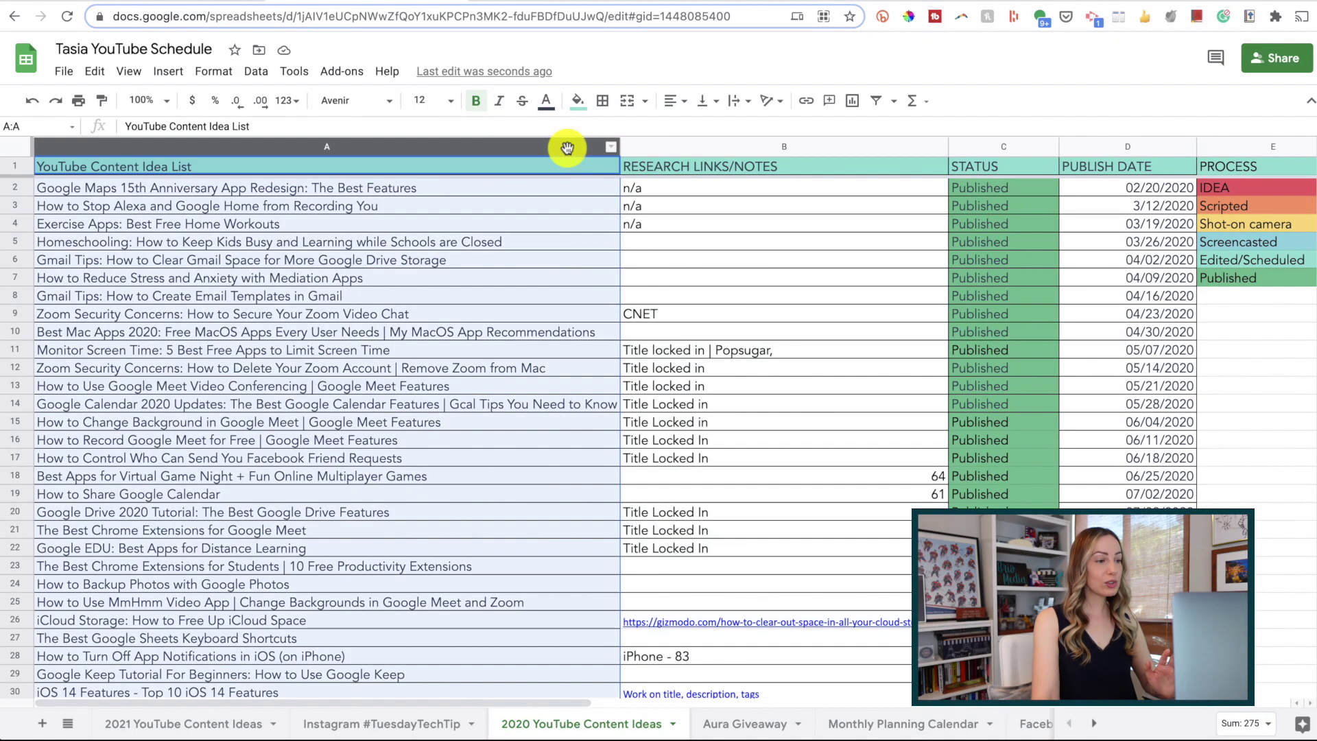
pyautogui.click(562, 168)
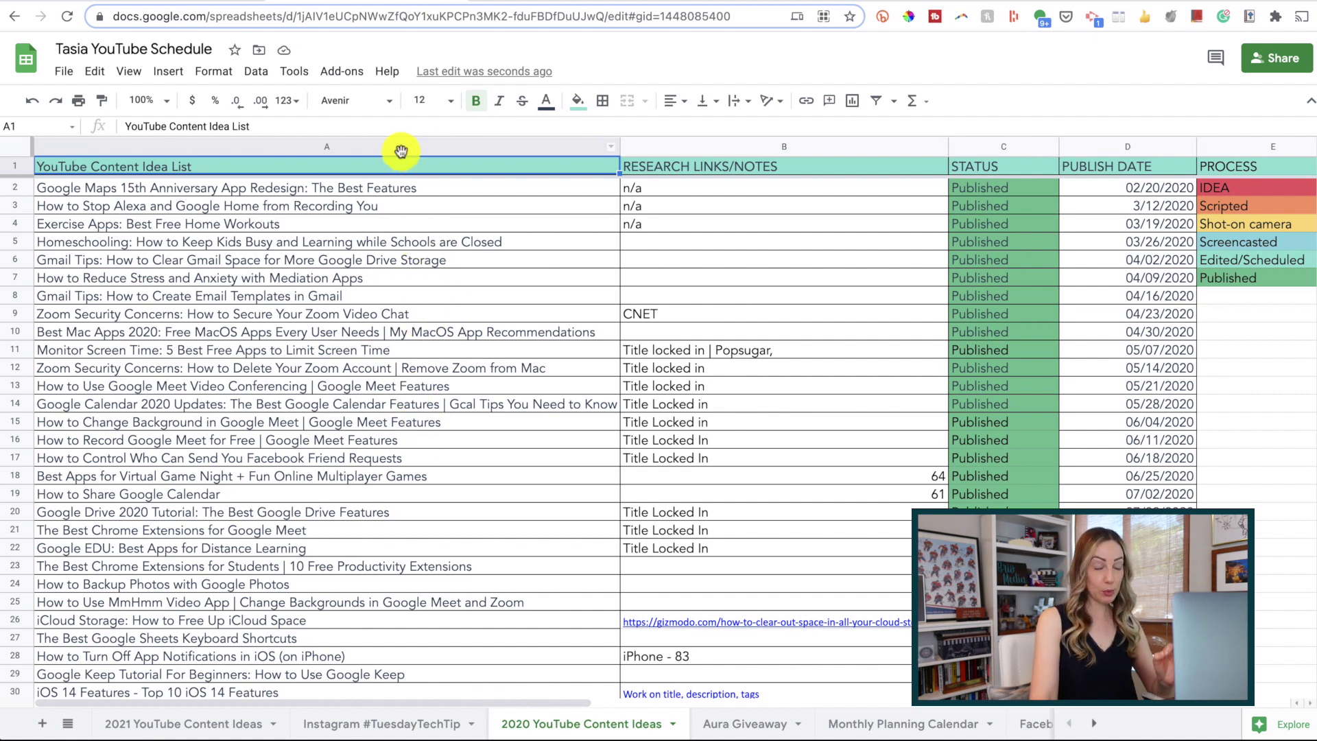
# Add column A as a protected range and restrict who can edit it.
pyautogui.click(401, 151)
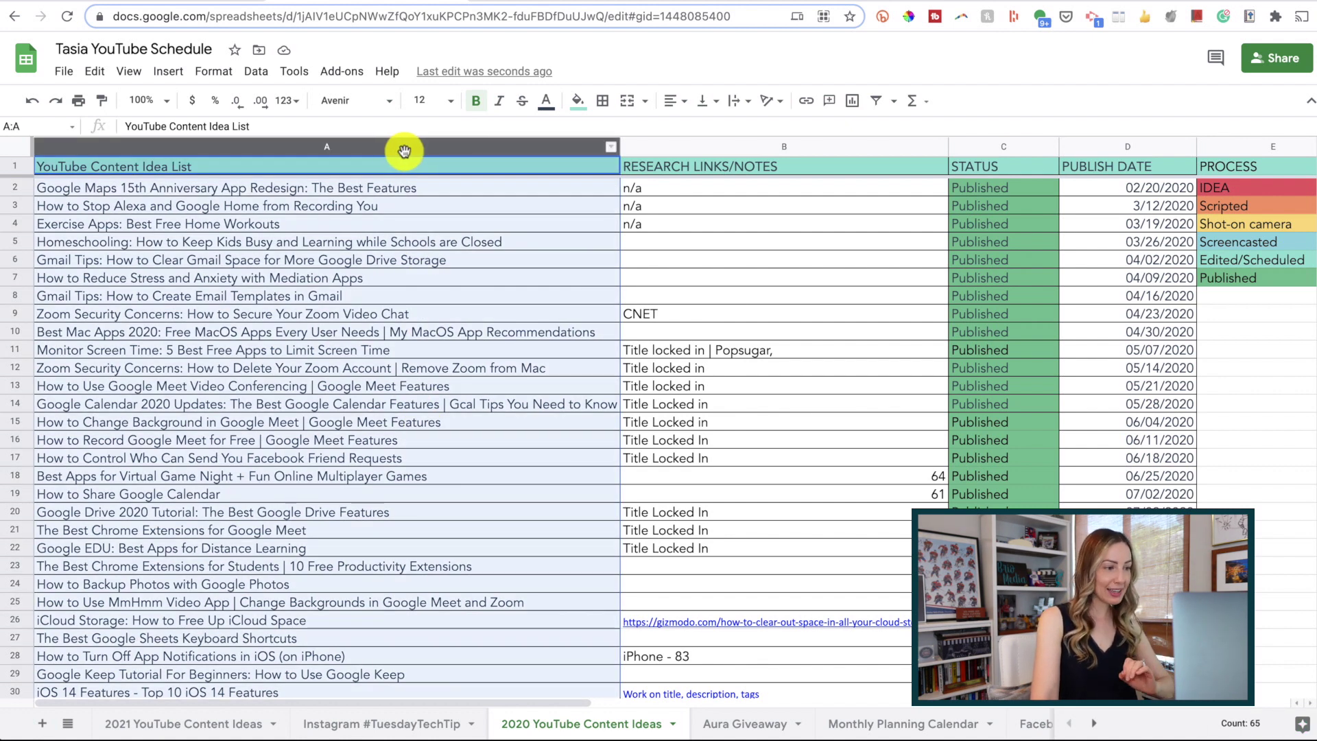
pyautogui.click(256, 72)
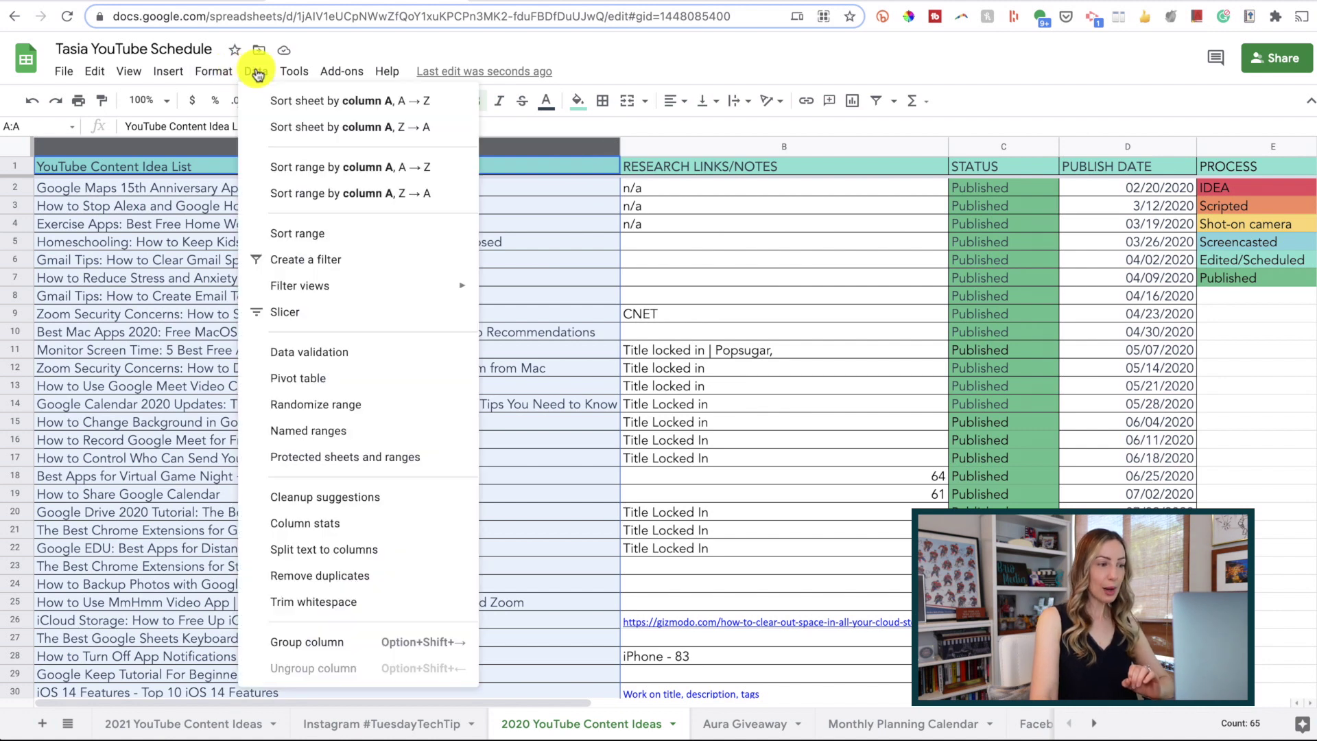
pyautogui.click(341, 458)
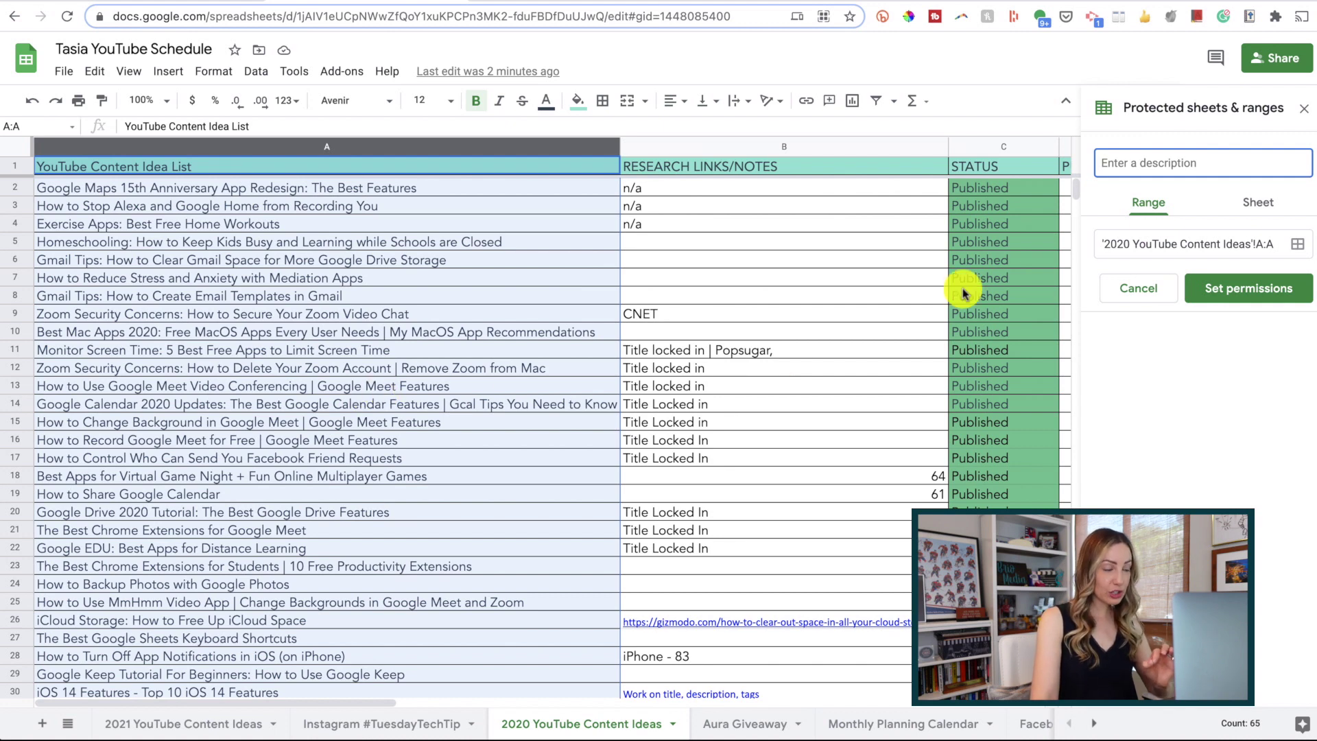
pyautogui.click(1273, 291)
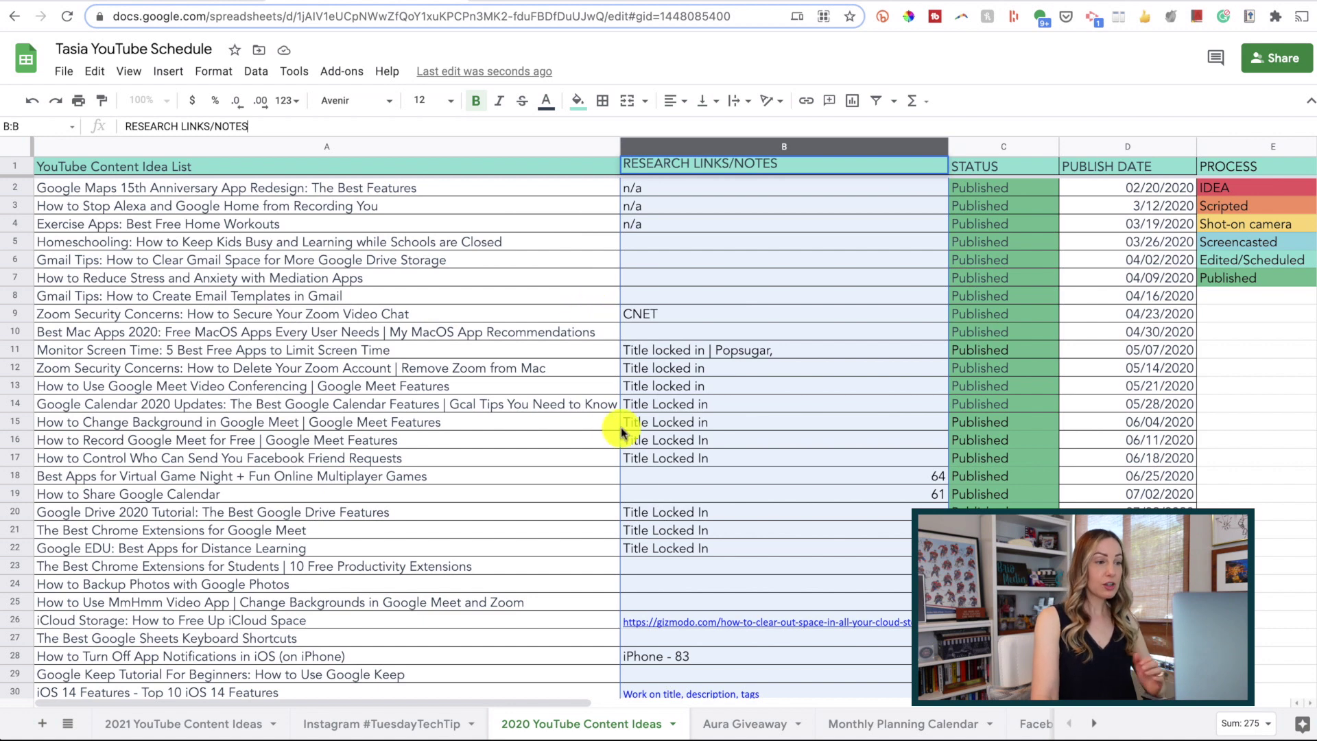
# Duplicate the 2020 YouTube Content Ideas tab from its tab menu.
pyautogui.click(675, 726)
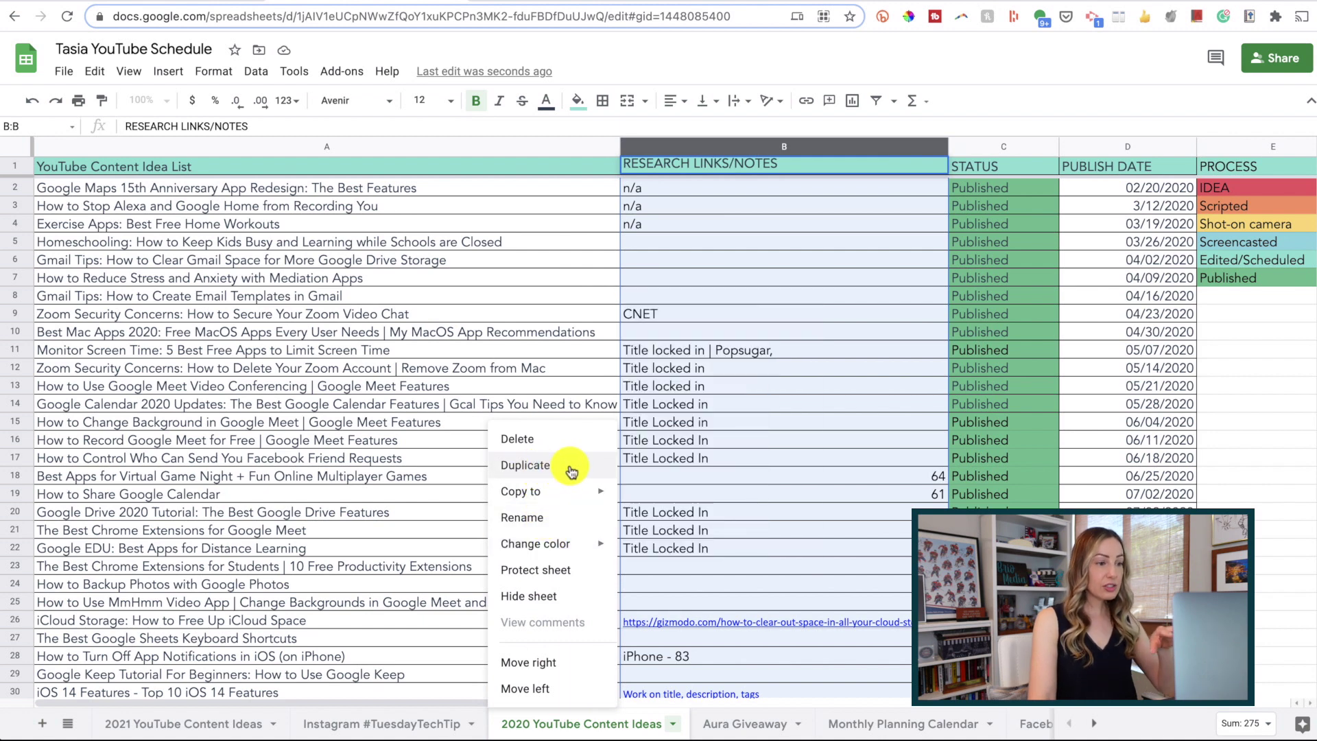
pyautogui.click(525, 465)
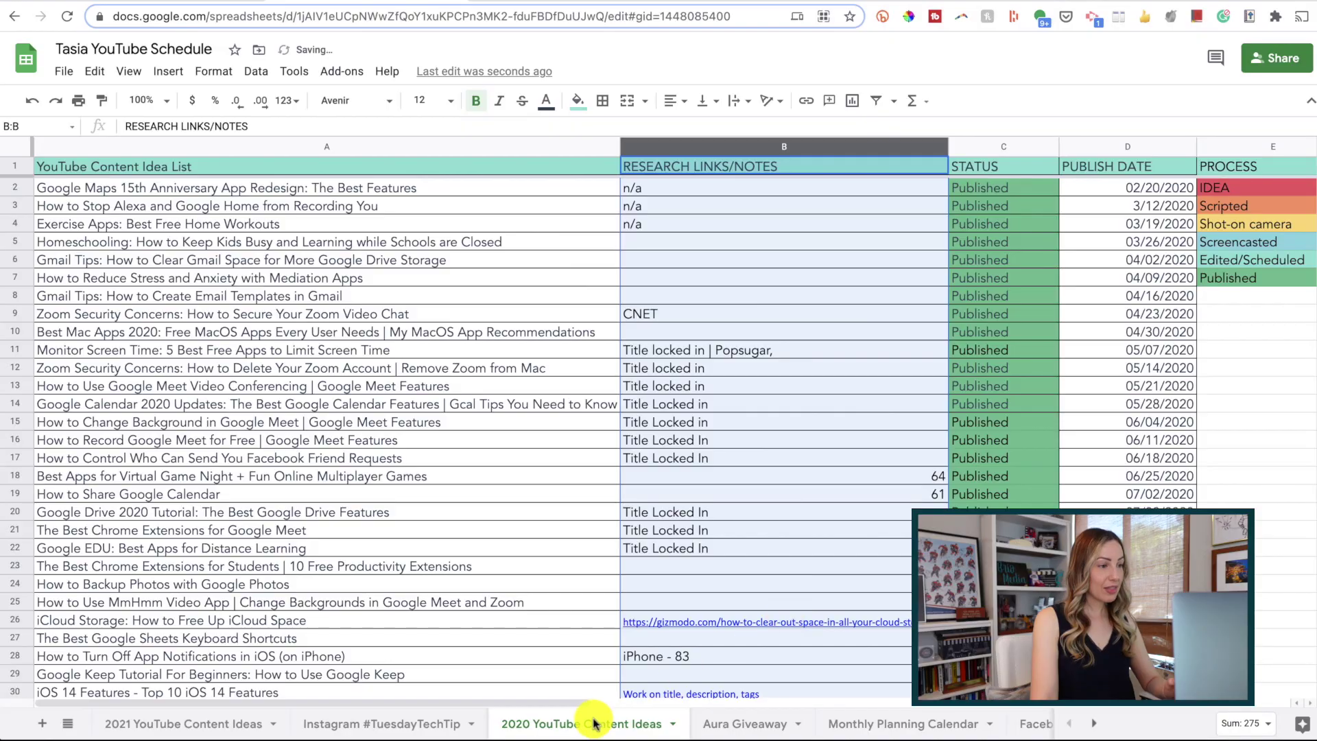
# Copy the sheet to the existing Newsletter Signup spreadsheet and open that spreadsheet.
pyautogui.rightClick(593, 726)
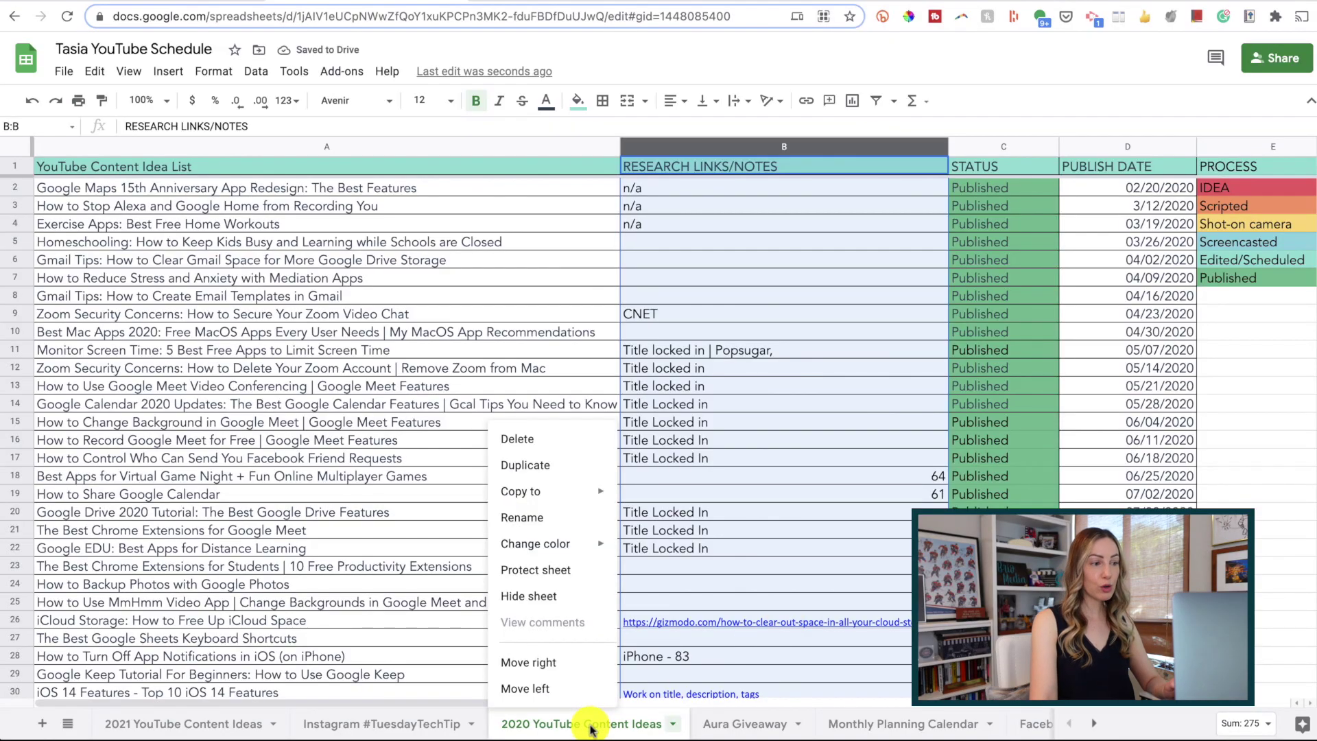
pyautogui.moveTo(536, 501)
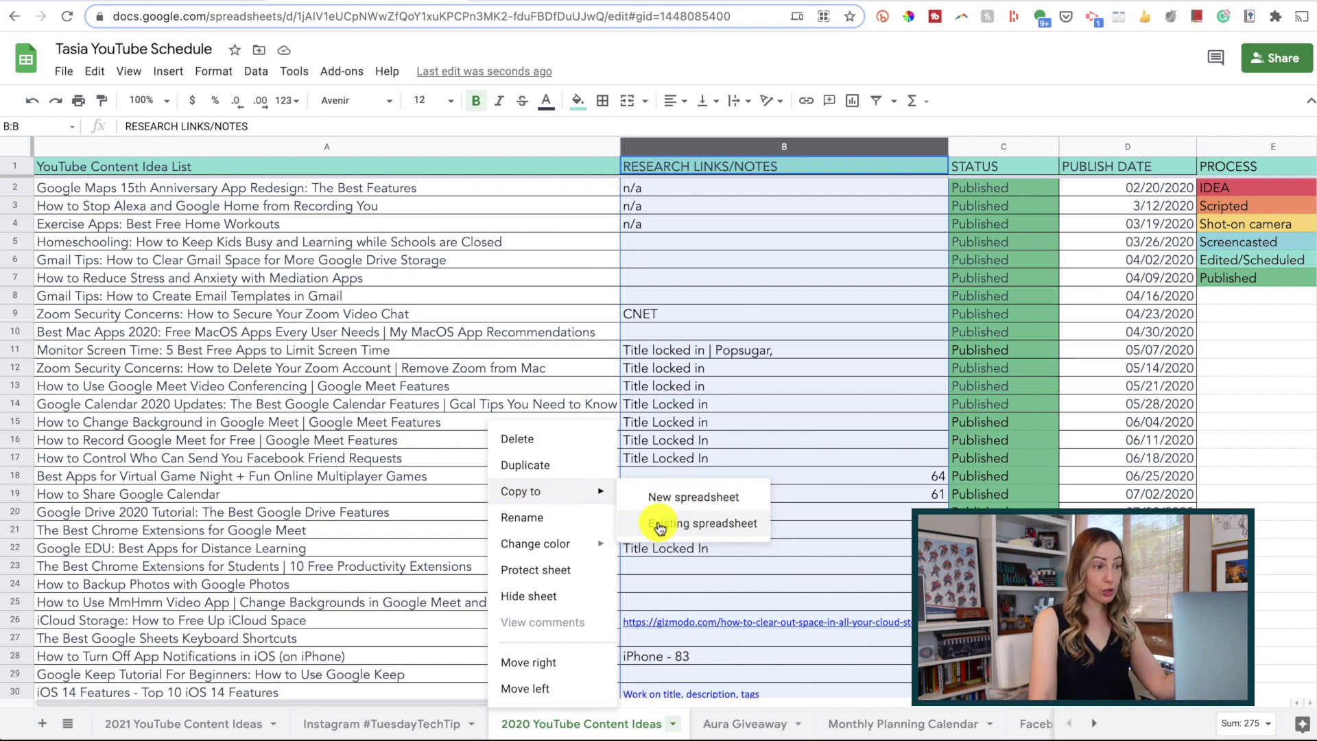
pyautogui.click(733, 526)
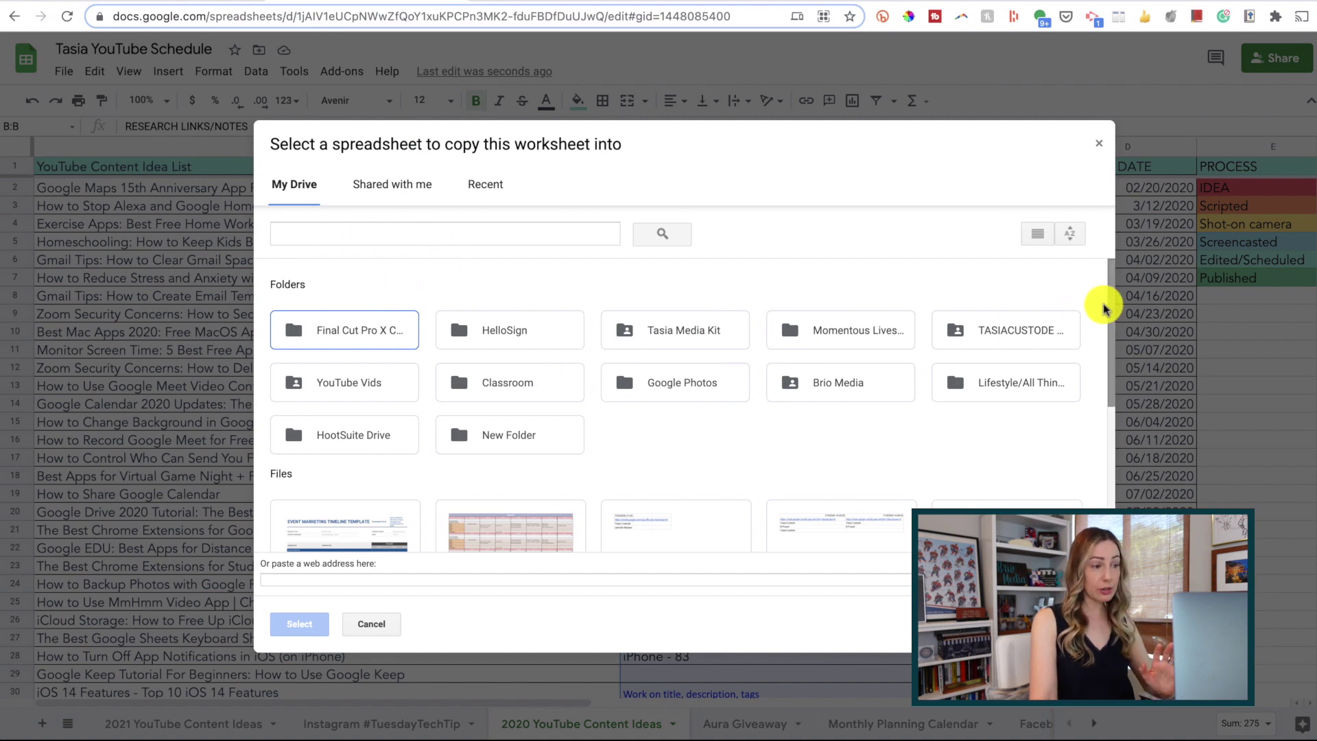
pyautogui.moveTo(1104, 307); pyautogui.dragTo(1111, 405)
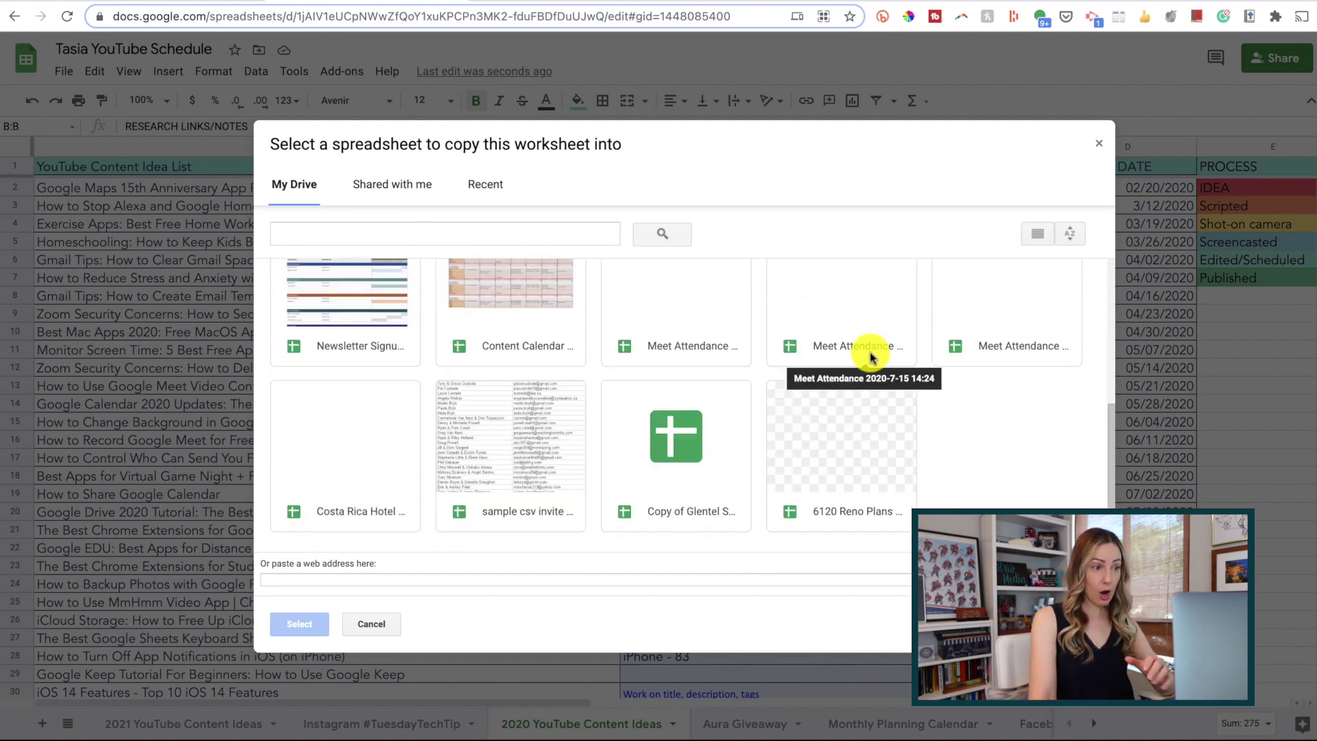
pyautogui.scroll(3, 794, 476)
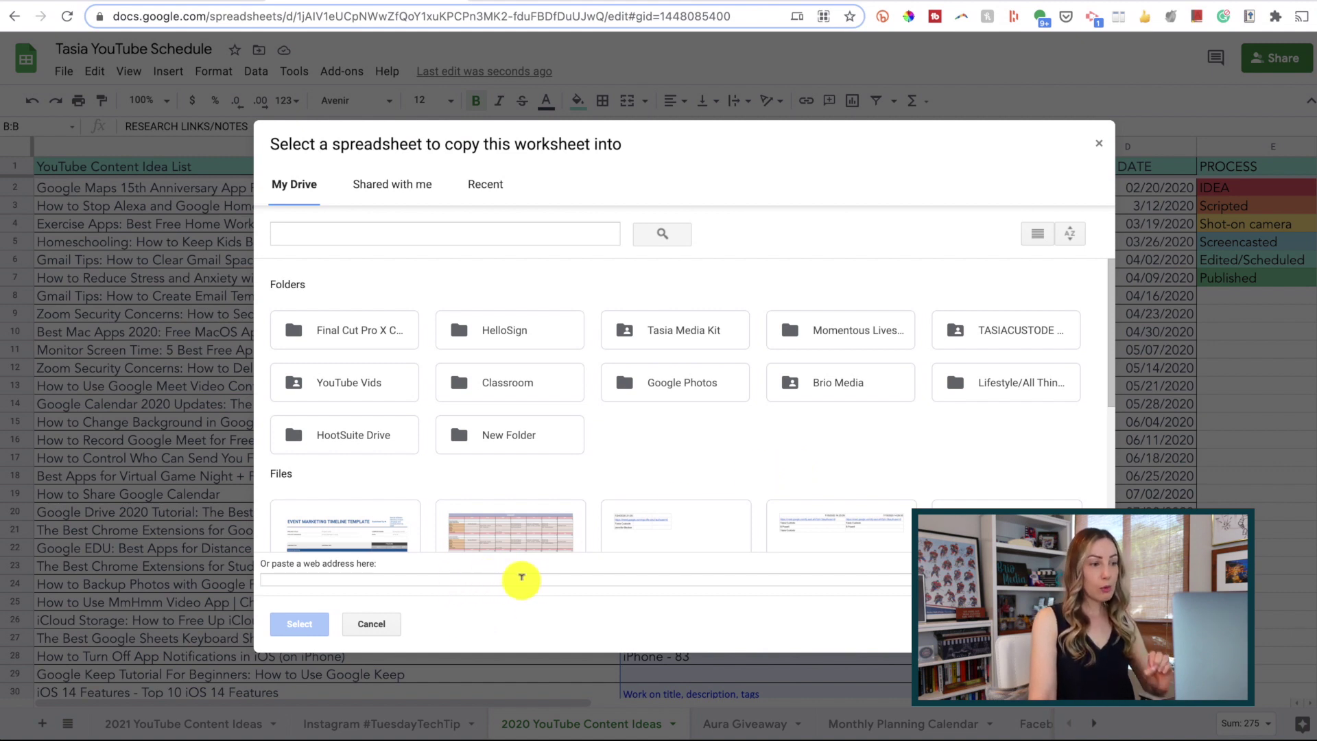
pyautogui.click(299, 623)
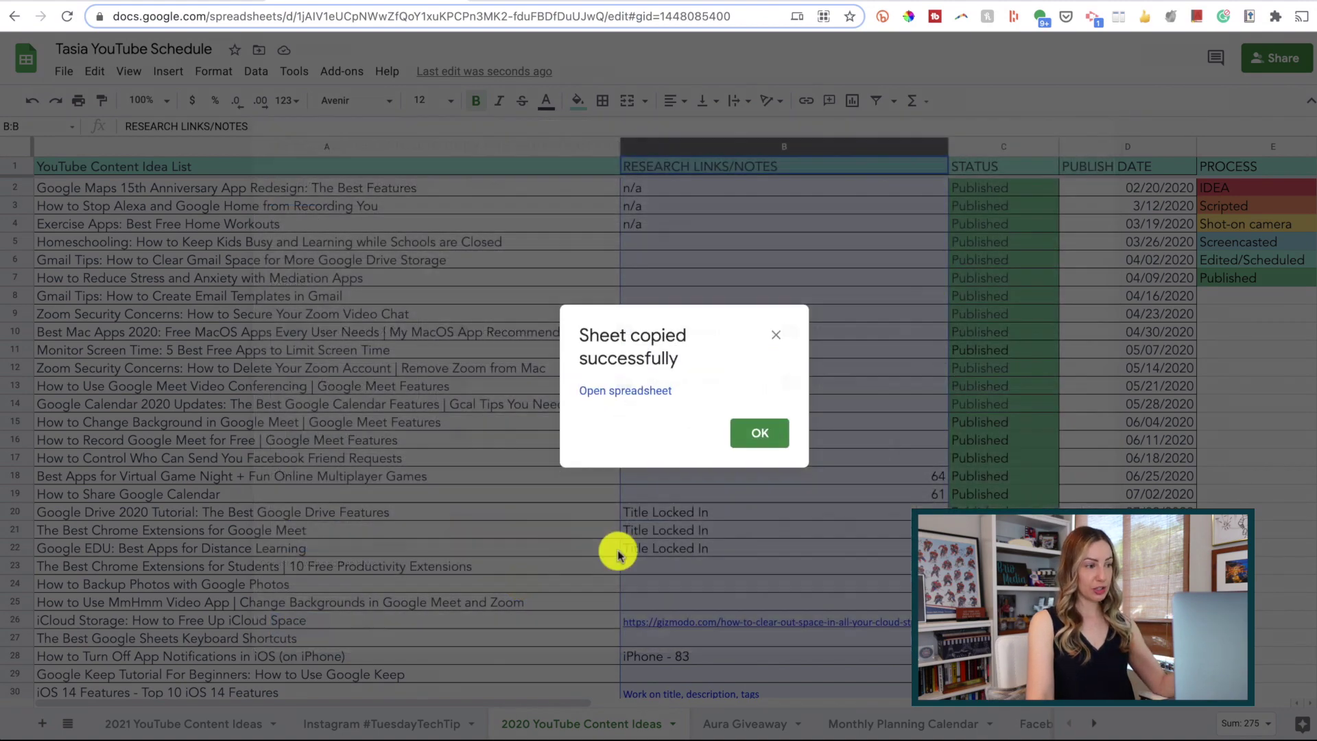
pyautogui.click(630, 391)
pyautogui.click(487, 724)
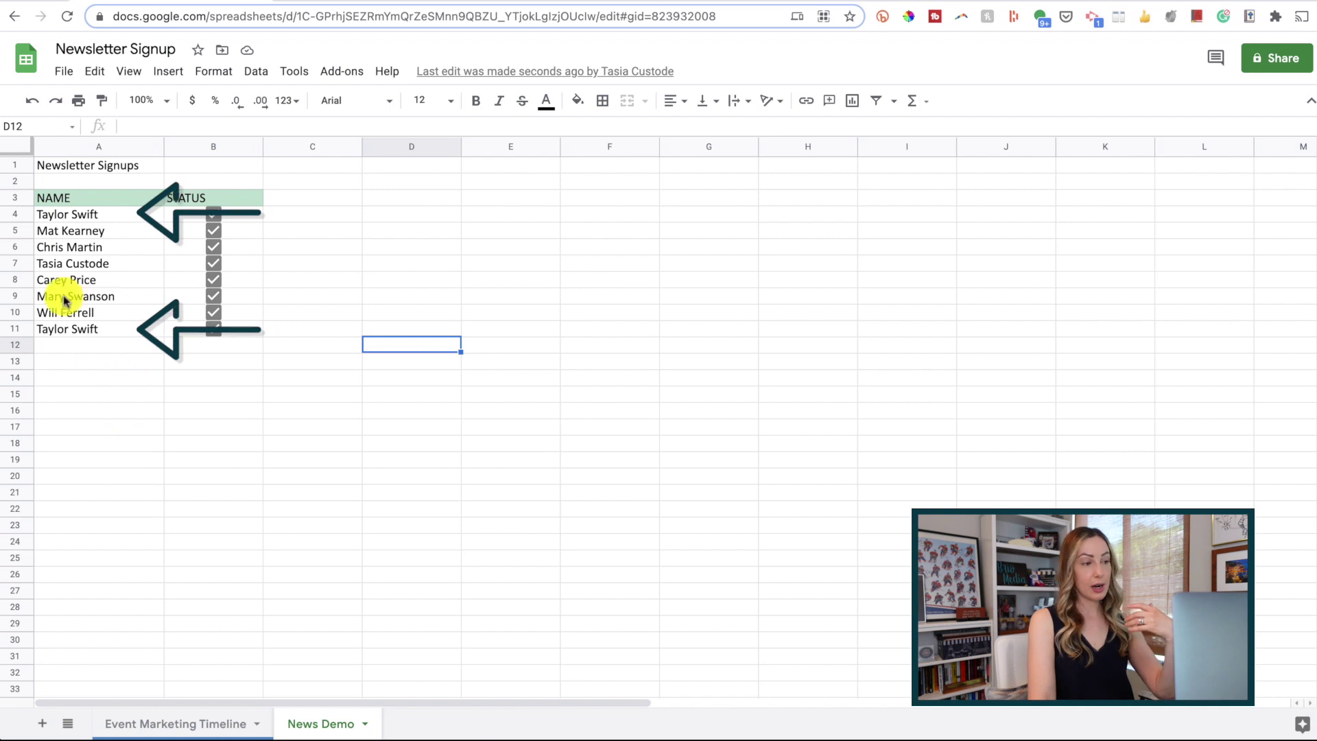
# Remove duplicates in A3:B11 comparing only Column A - NAME, then dismiss the summary.
pyautogui.moveTo(37, 197); pyautogui.dragTo(229, 339)
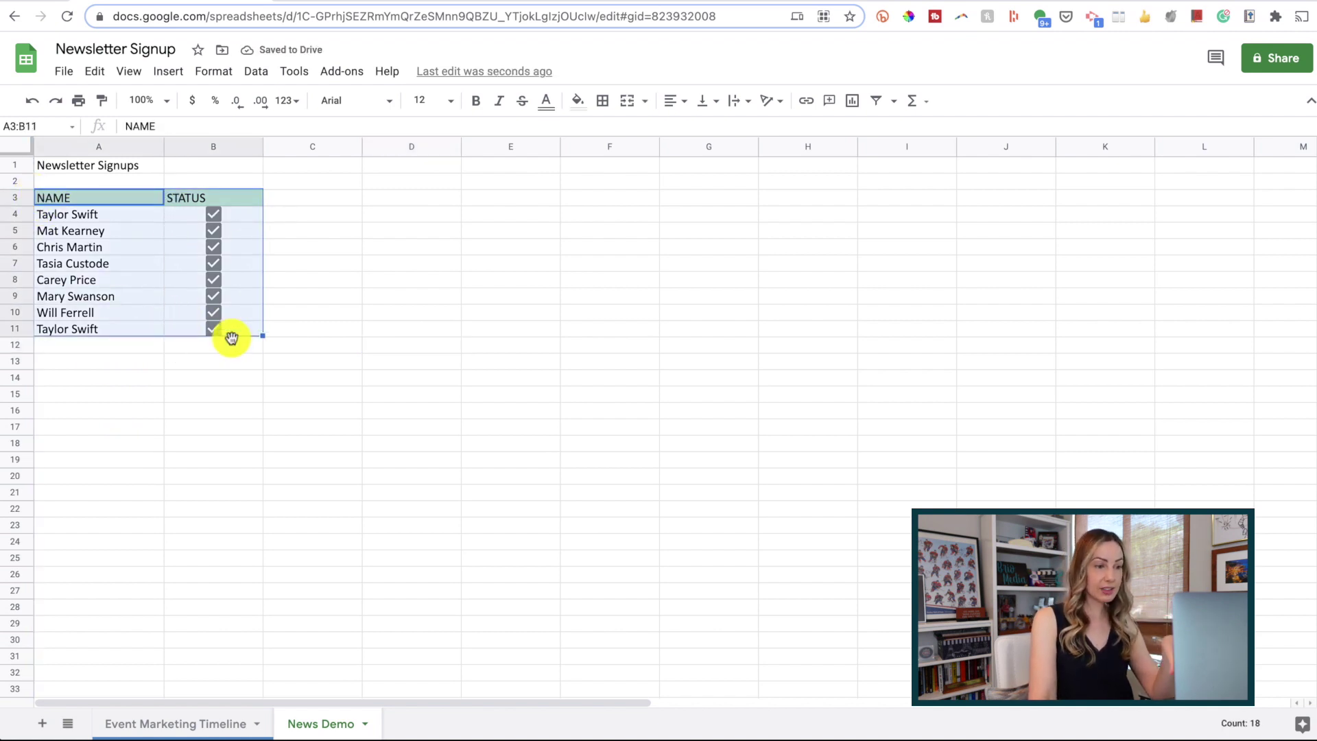
pyautogui.click(257, 73)
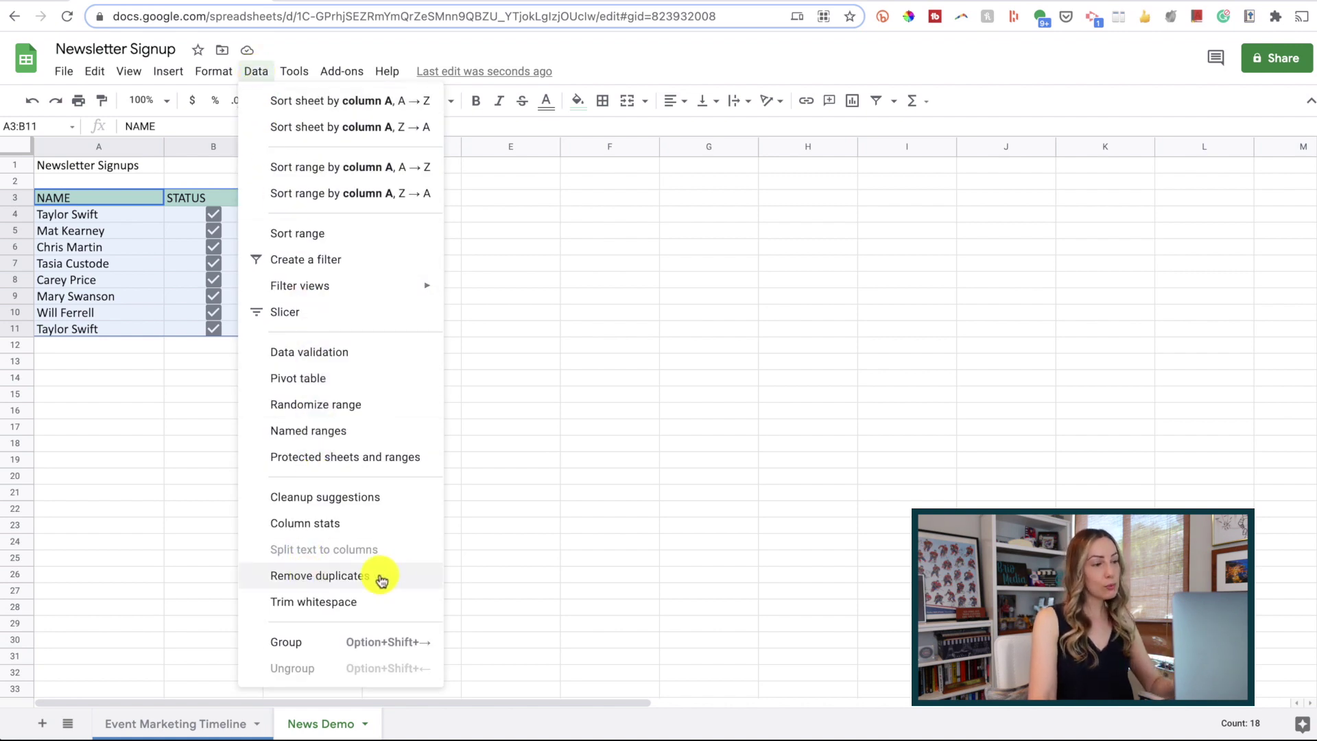
pyautogui.click(405, 580)
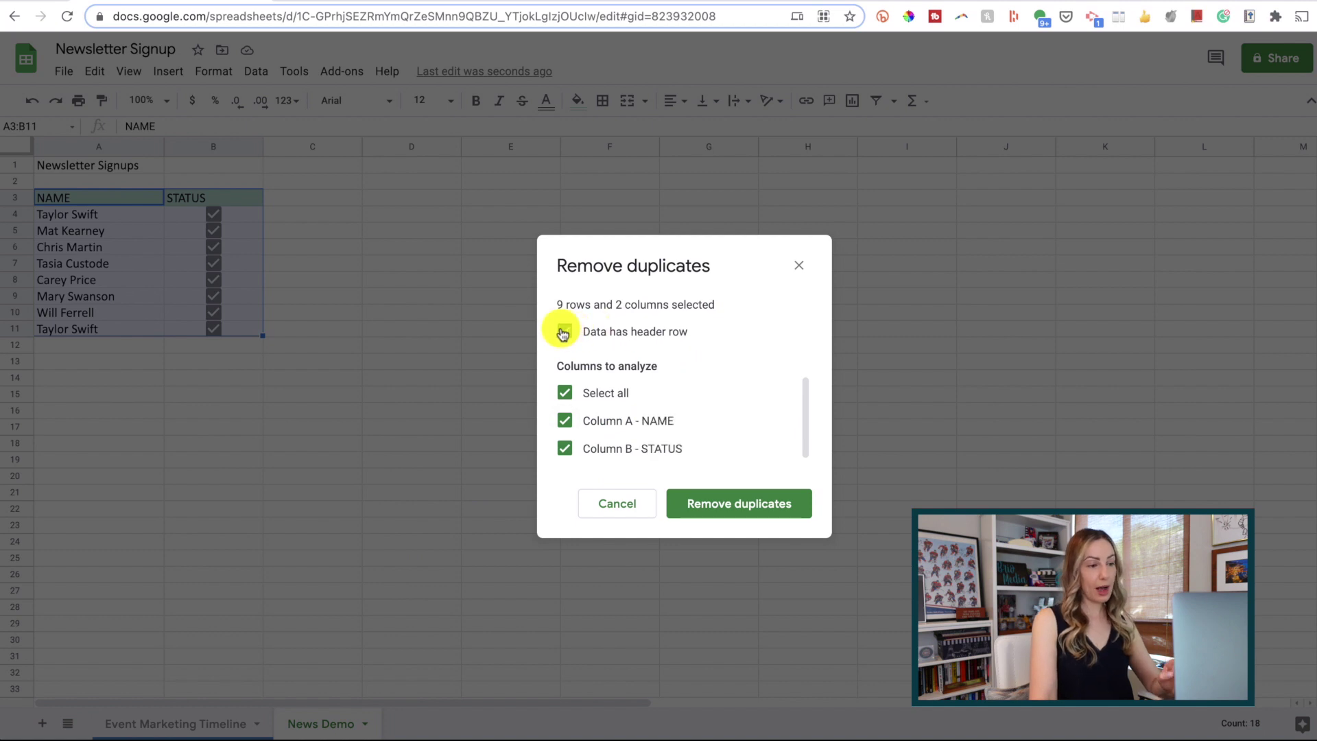
pyautogui.click(566, 394)
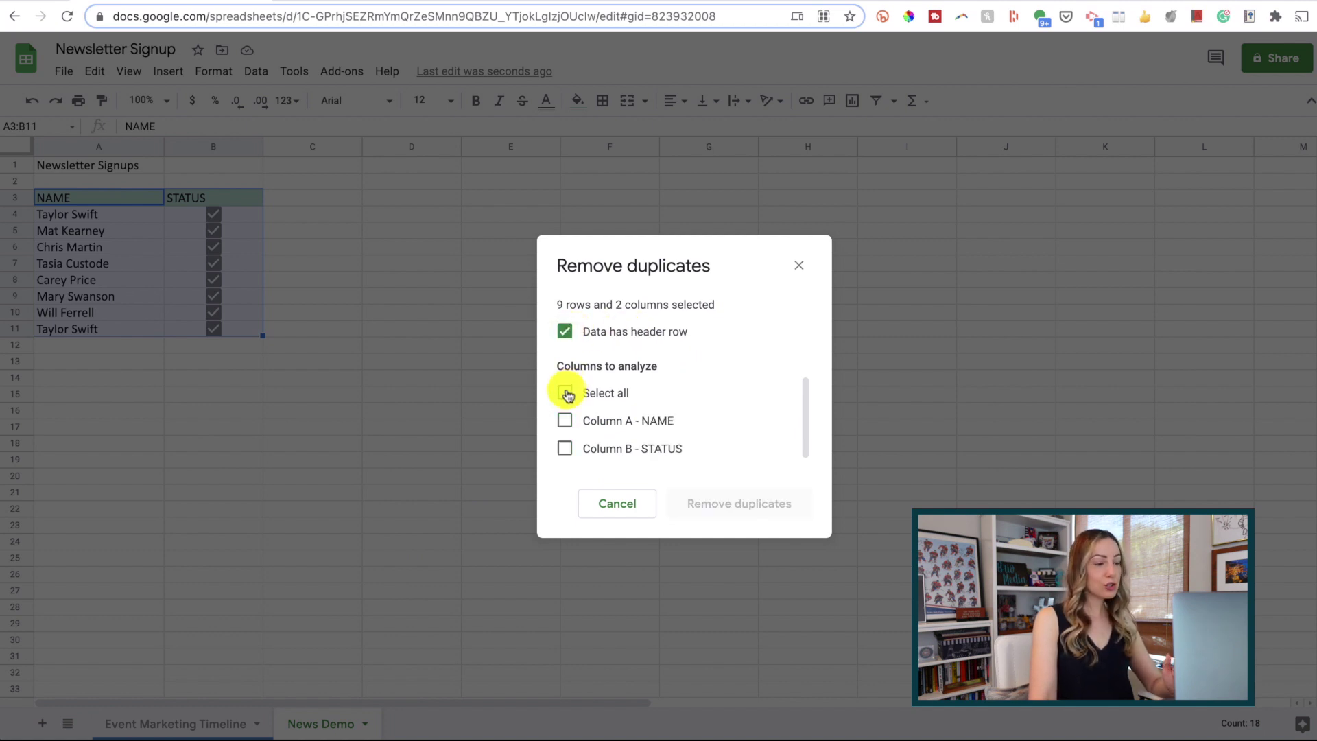
pyautogui.click(564, 423)
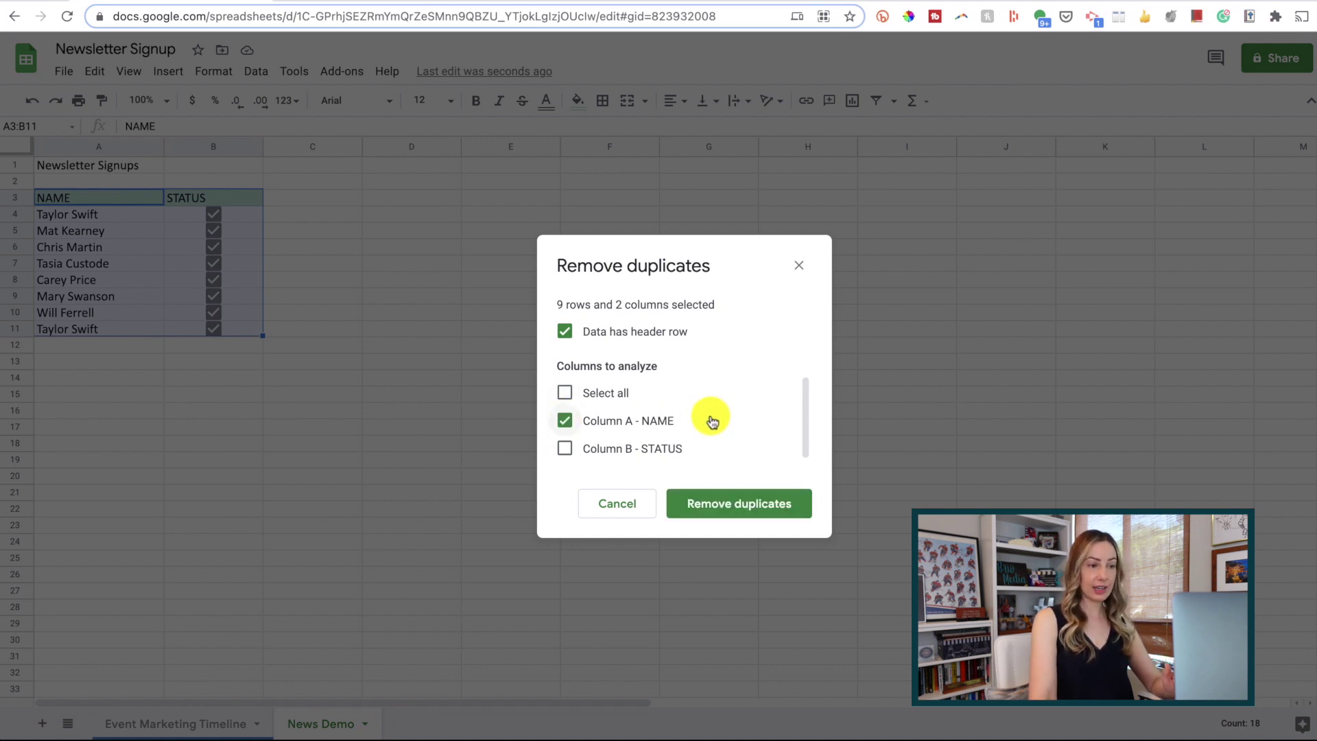
pyautogui.click(747, 505)
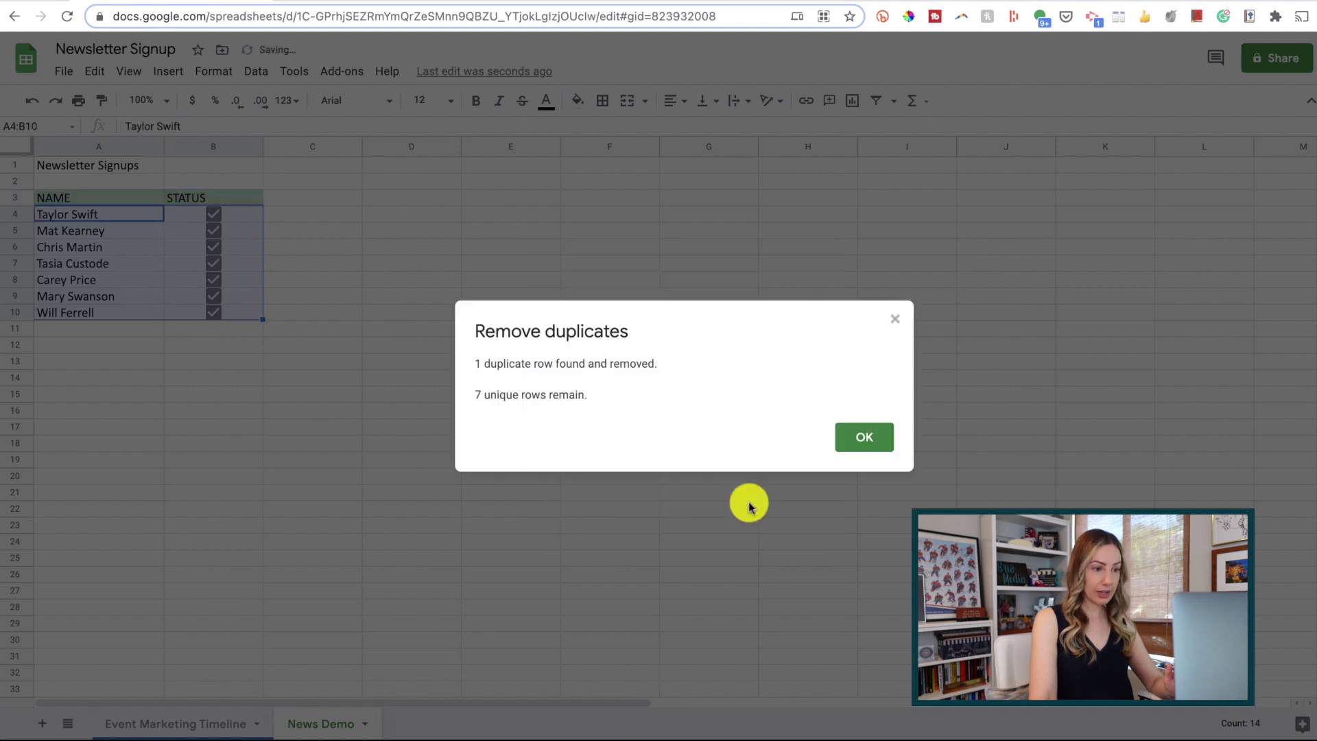
pyautogui.click(863, 439)
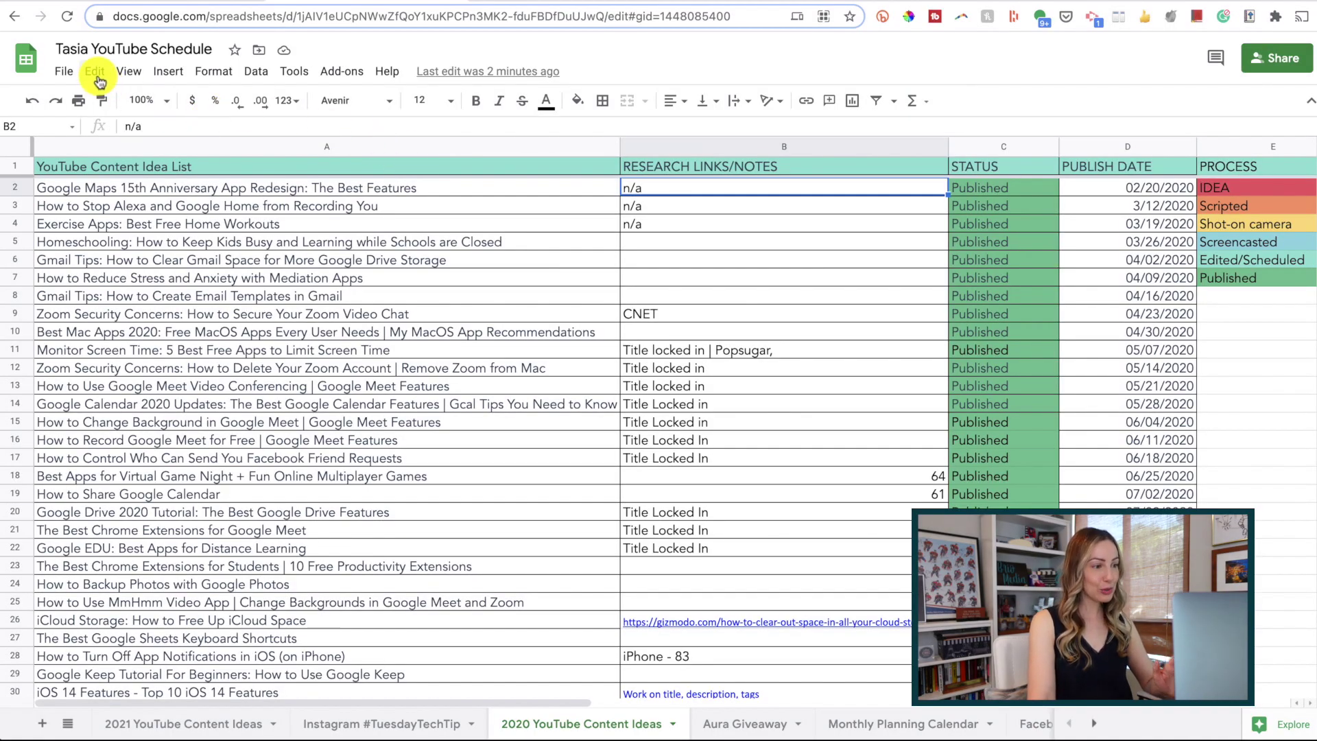
# Browse the spreadsheet's version history back to March, then return to the editable sheet.
pyautogui.click(66, 72)
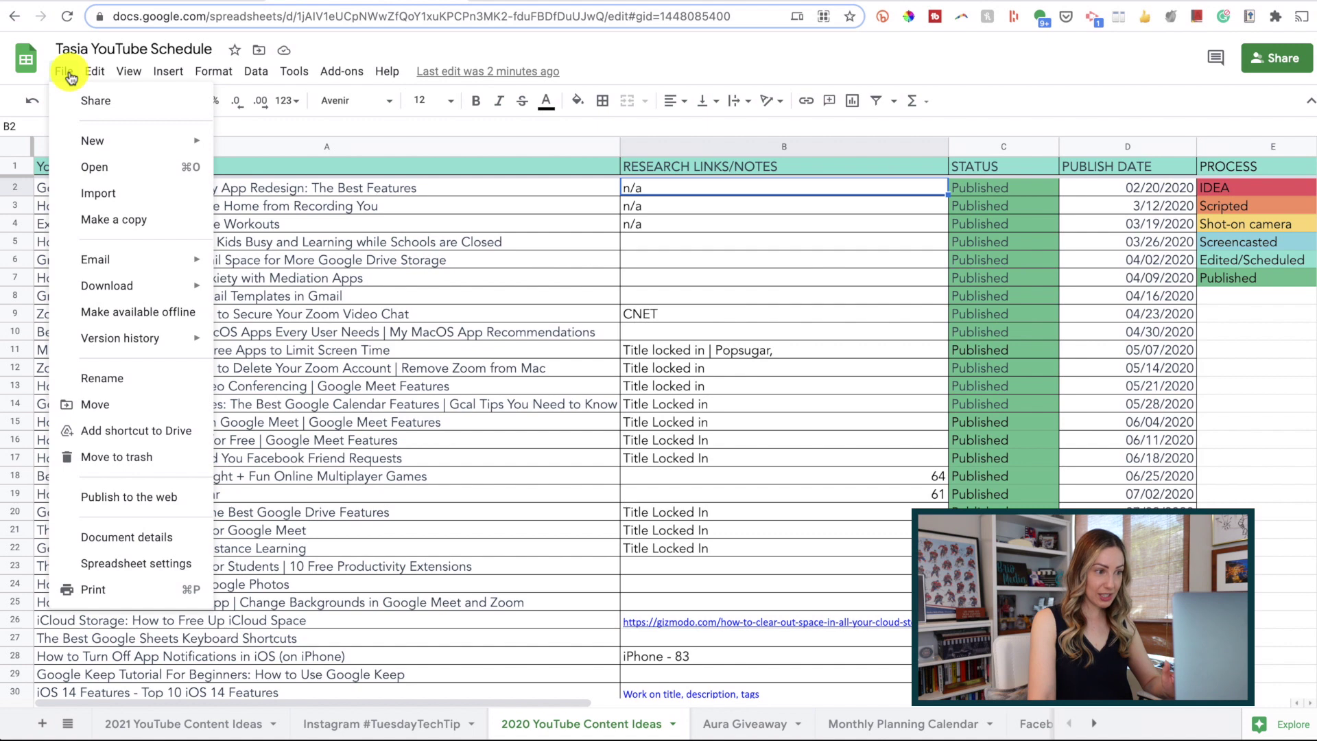
pyautogui.moveTo(139, 338)
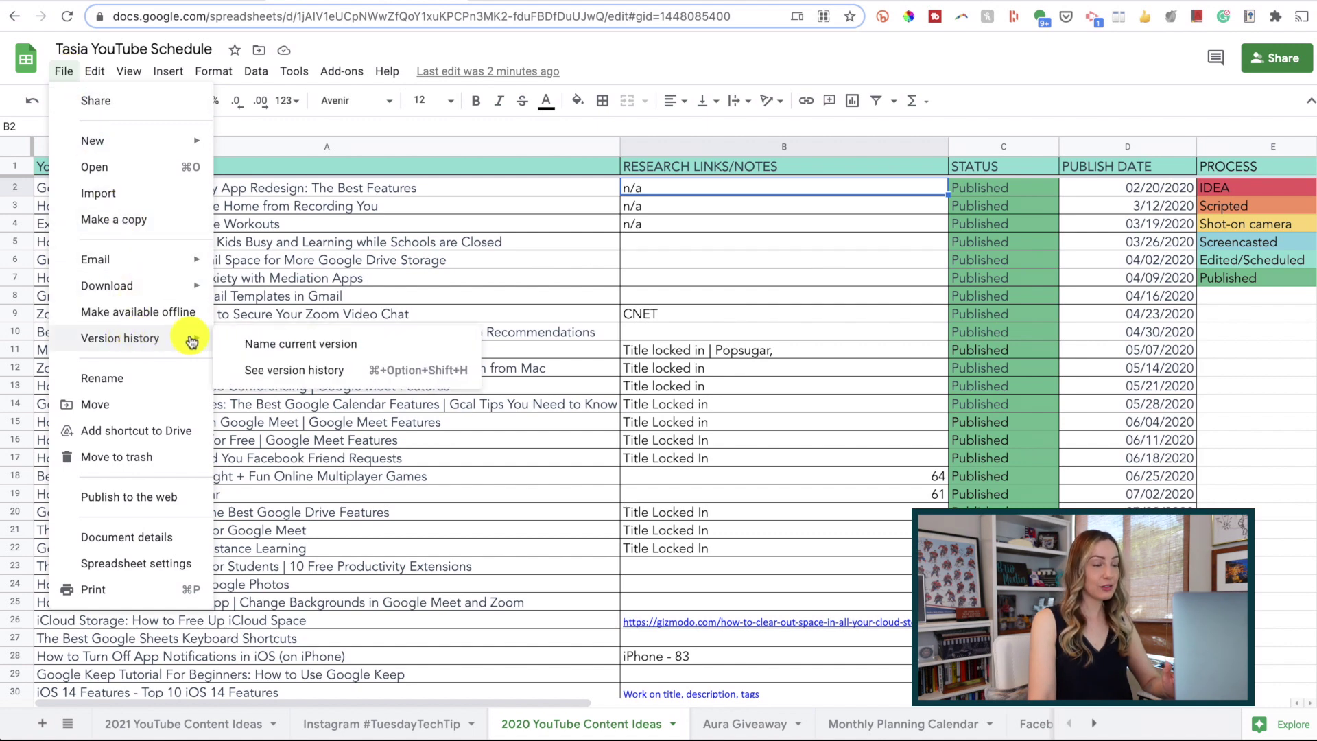
pyautogui.click(353, 376)
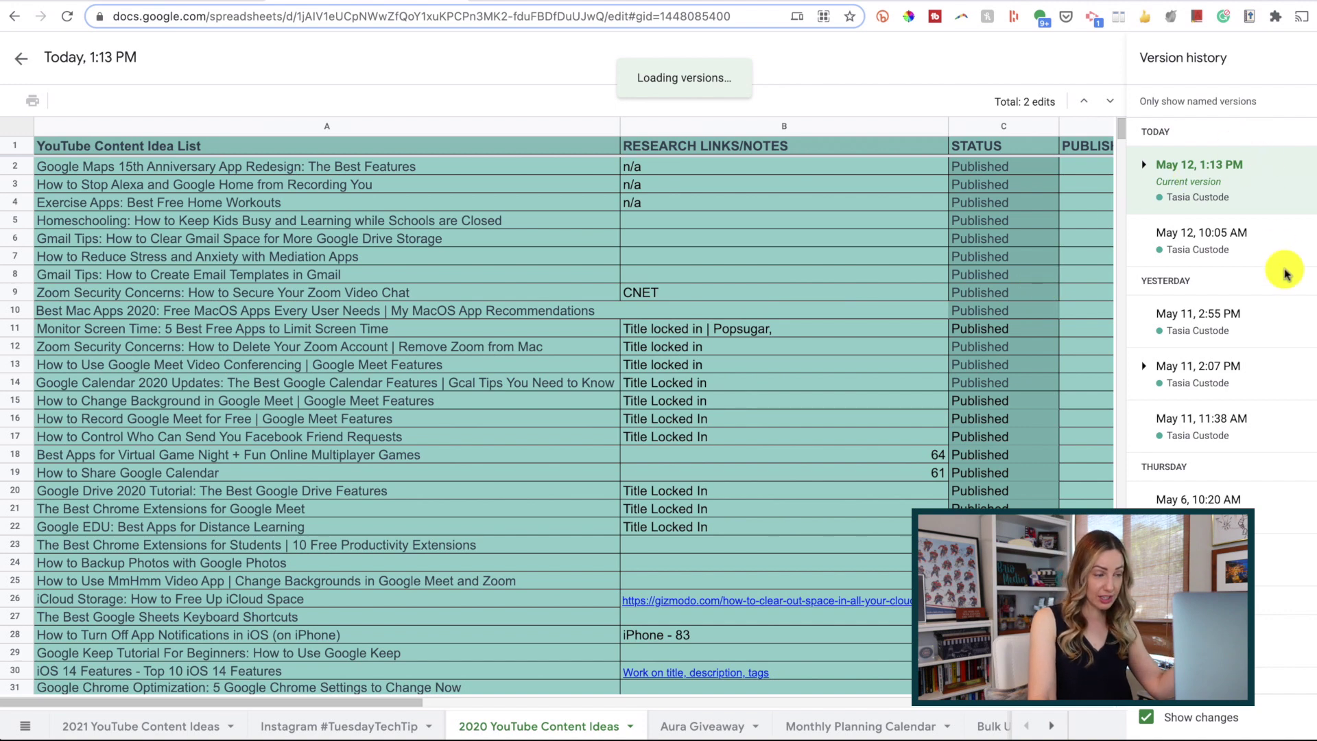
pyautogui.scroll(-5, 1248, 383)
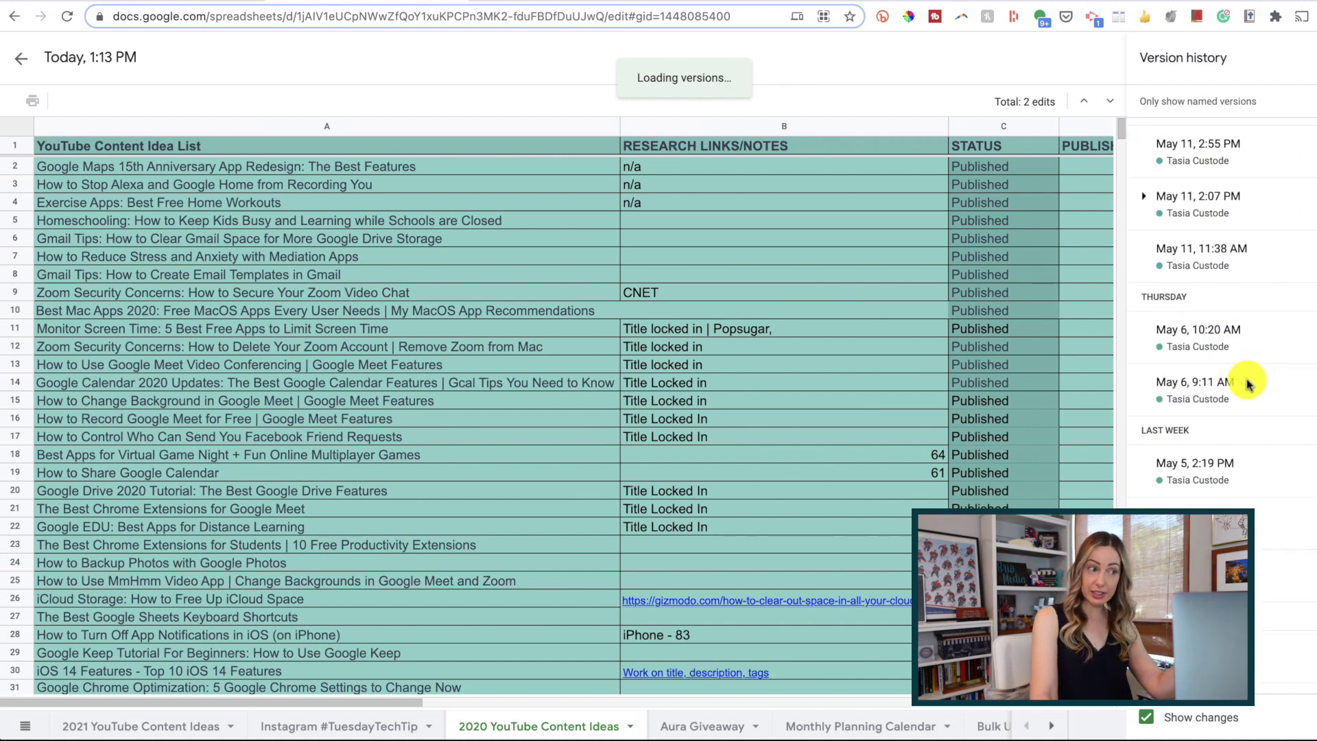
pyautogui.scroll(-8, 1247, 383)
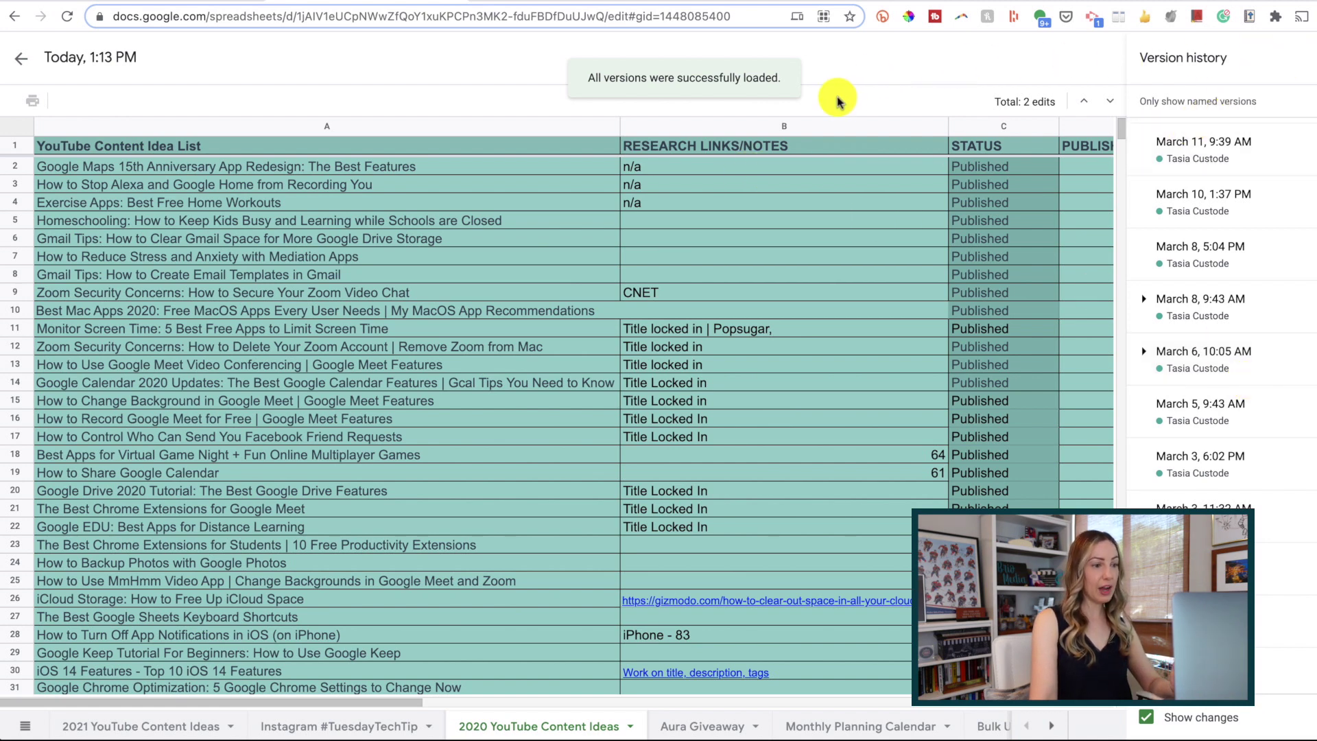
pyautogui.click(20, 62)
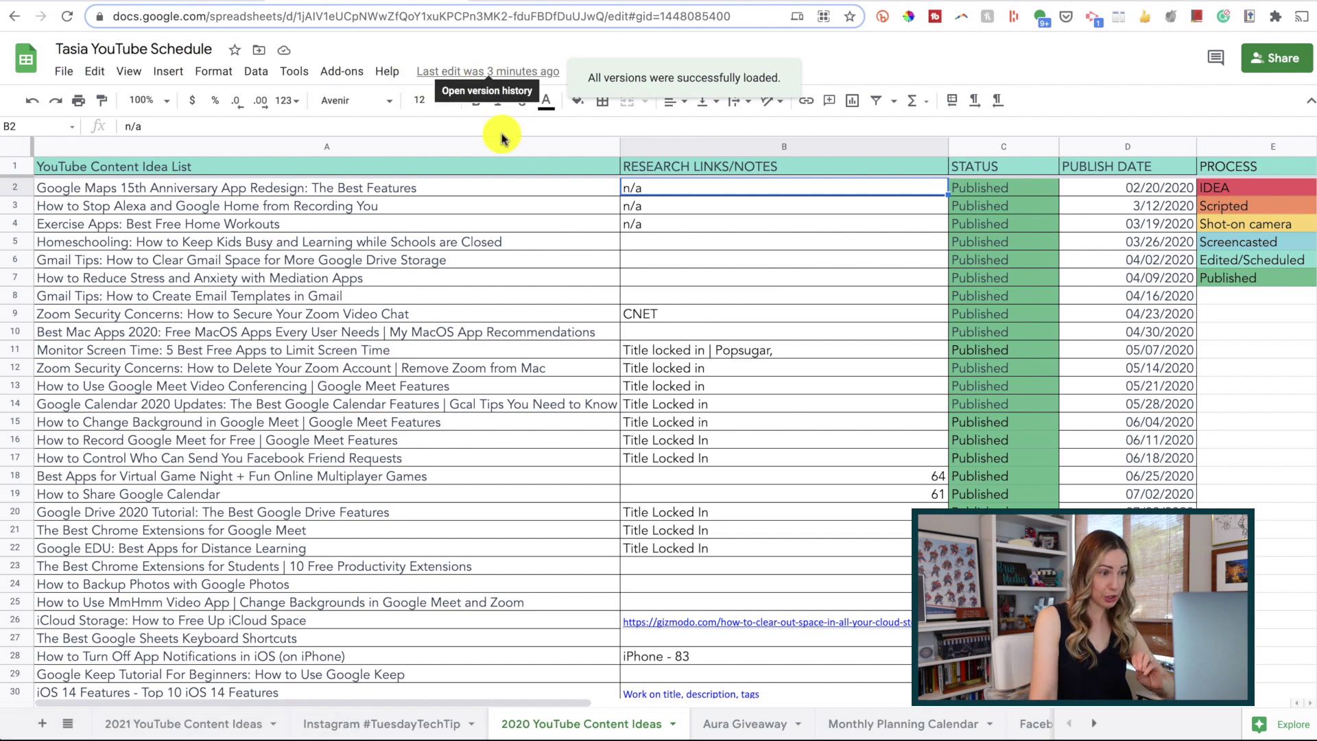
# Show cell B11's edit history and step back to the May 4, 2020 'Title TBD' entry.
pyautogui.rightClick(780, 353)
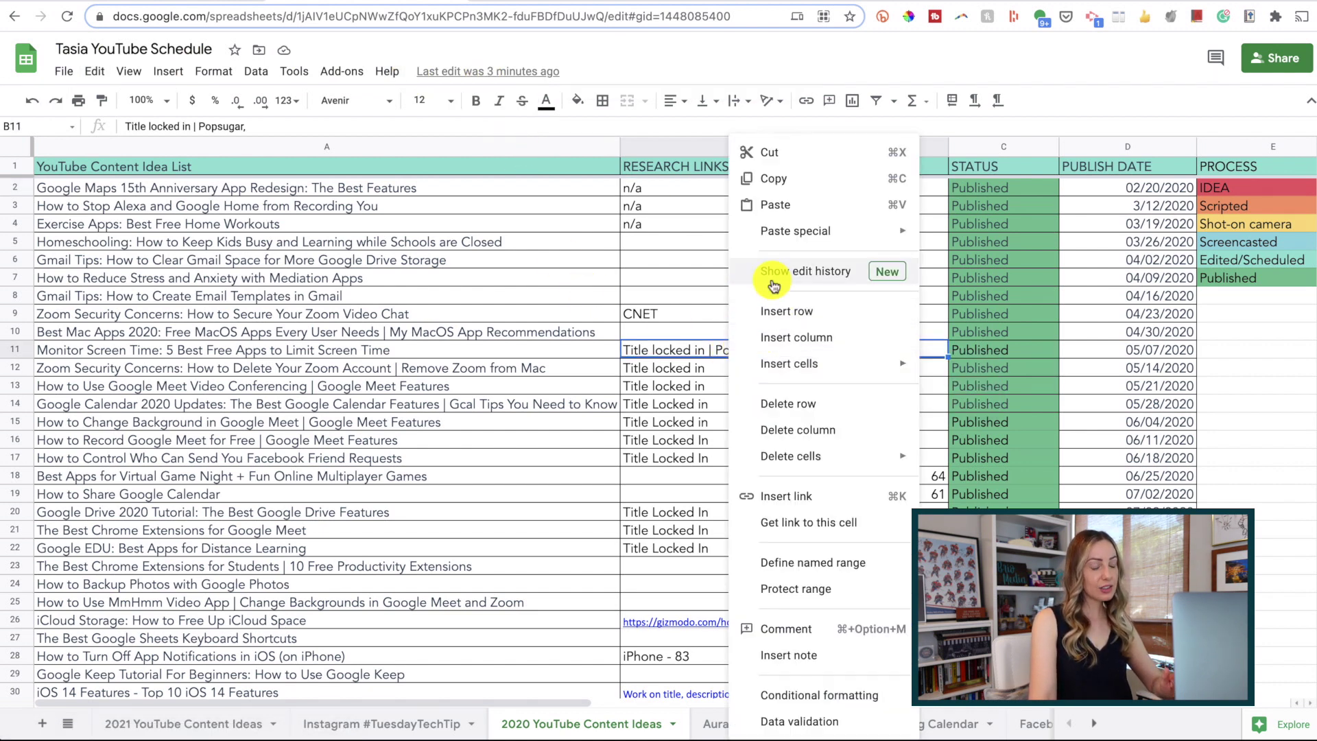
pyautogui.click(826, 277)
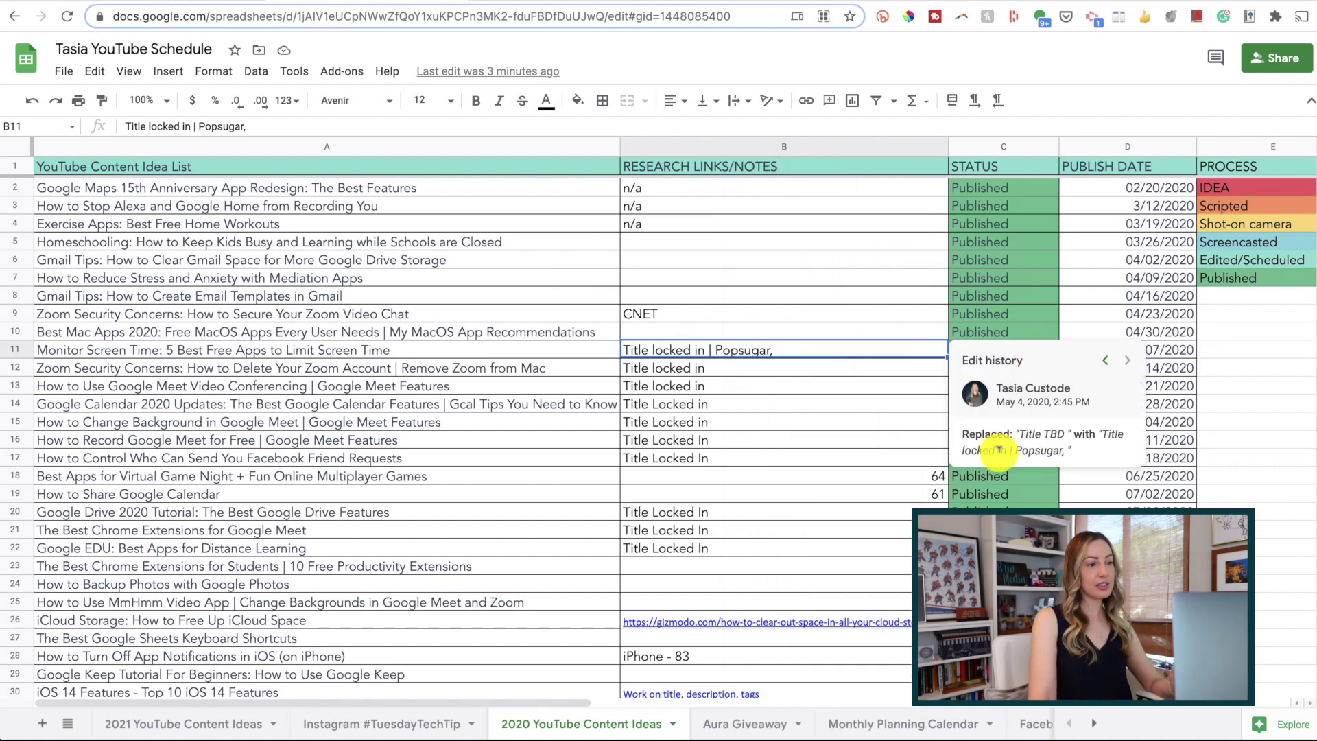
pyautogui.click(1106, 362)
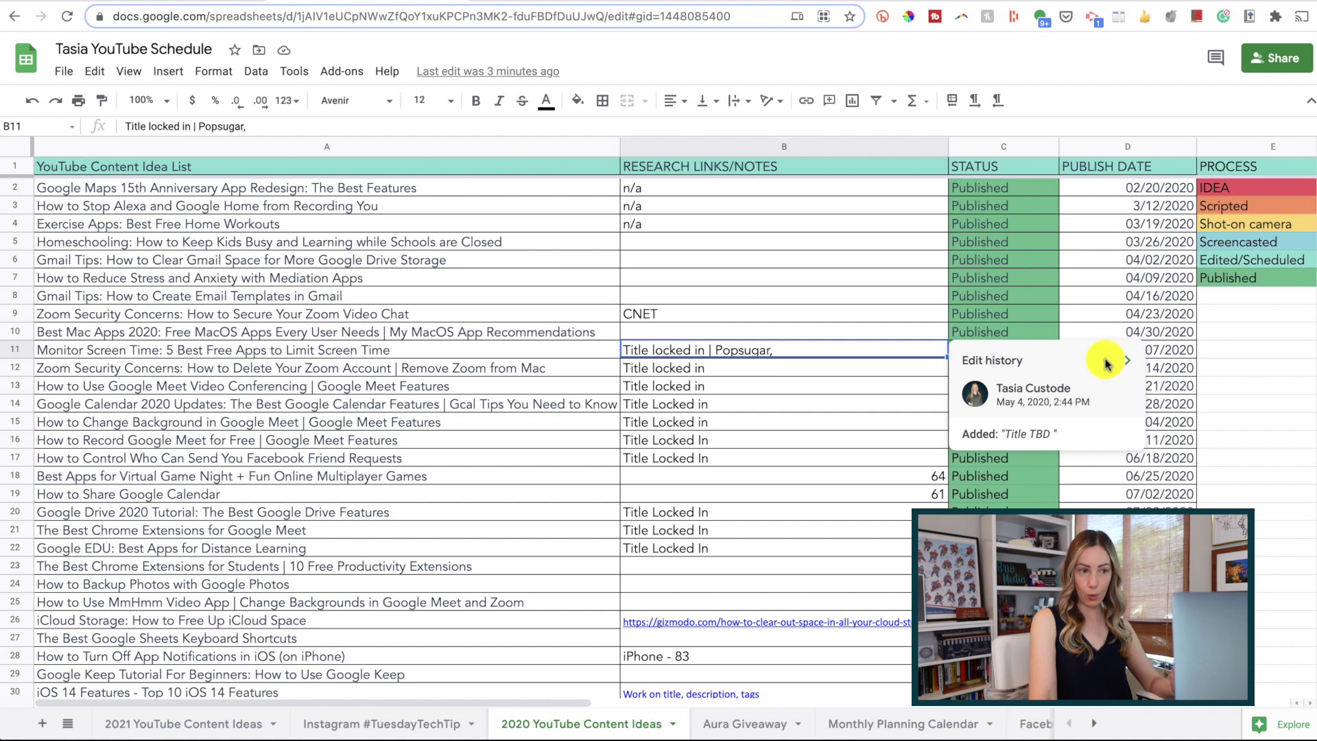